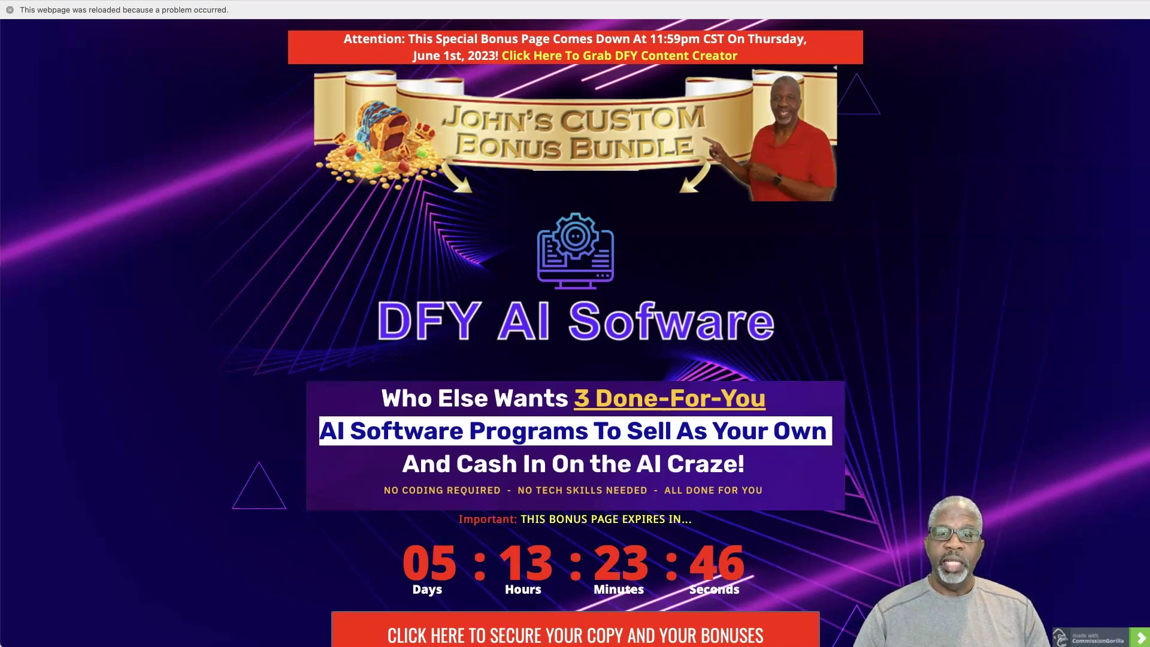
scroll(651, 594, down, 5)
scroll(651, 593, down, 1)
scroll(651, 593, down, 2)
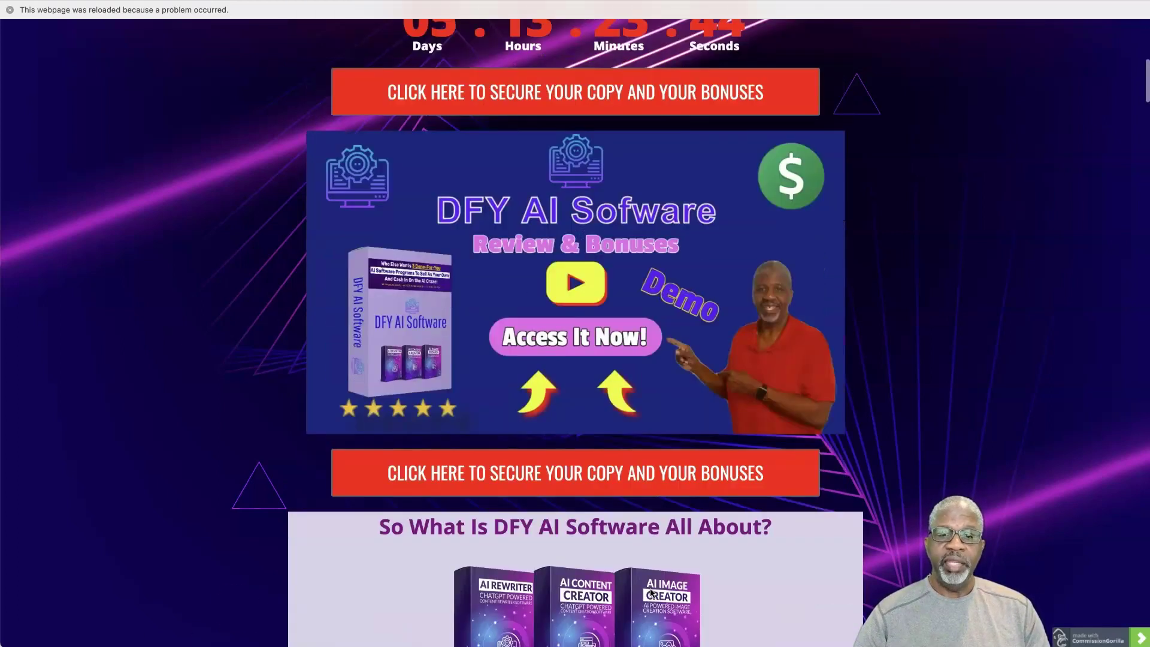
scroll(651, 593, down, 3)
scroll(651, 591, down, 2)
scroll(650, 588, down, 1)
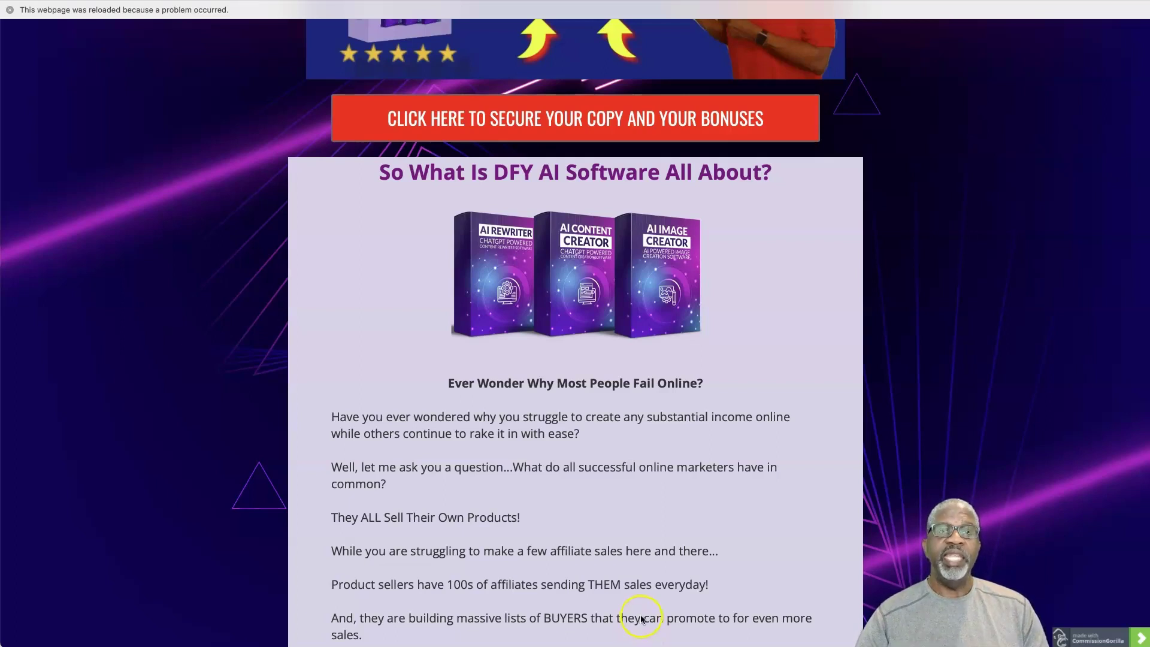
scroll(634, 593, down, 1)
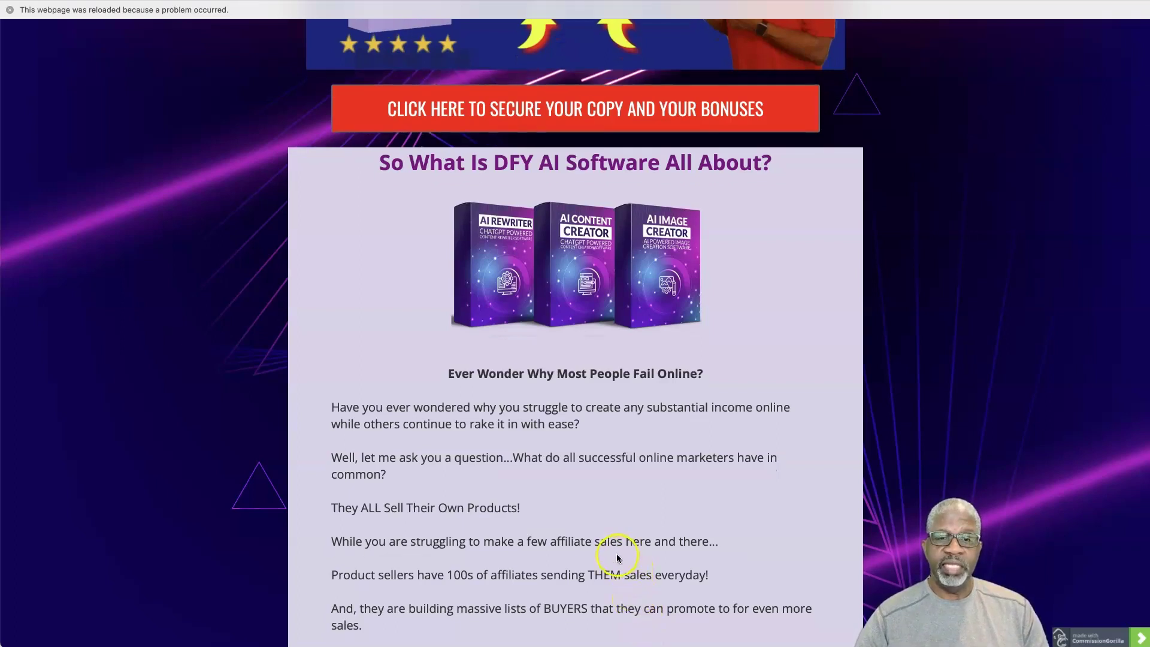
scroll(617, 554, down, 1)
scroll(616, 554, down, 1)
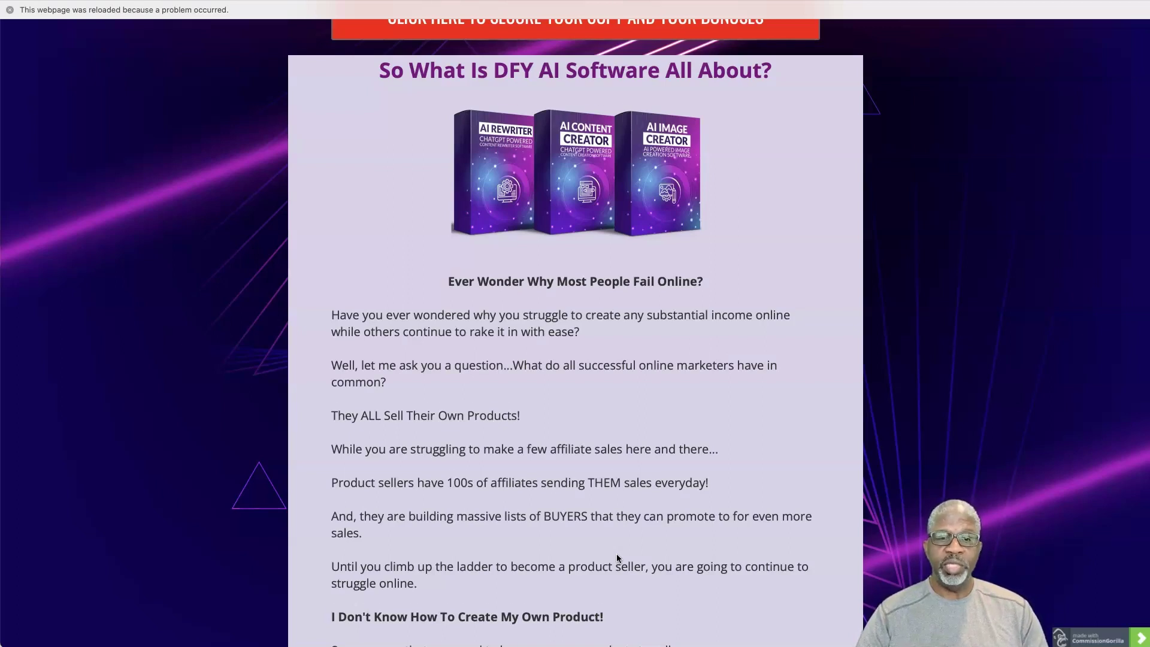
scroll(617, 555, down, 1)
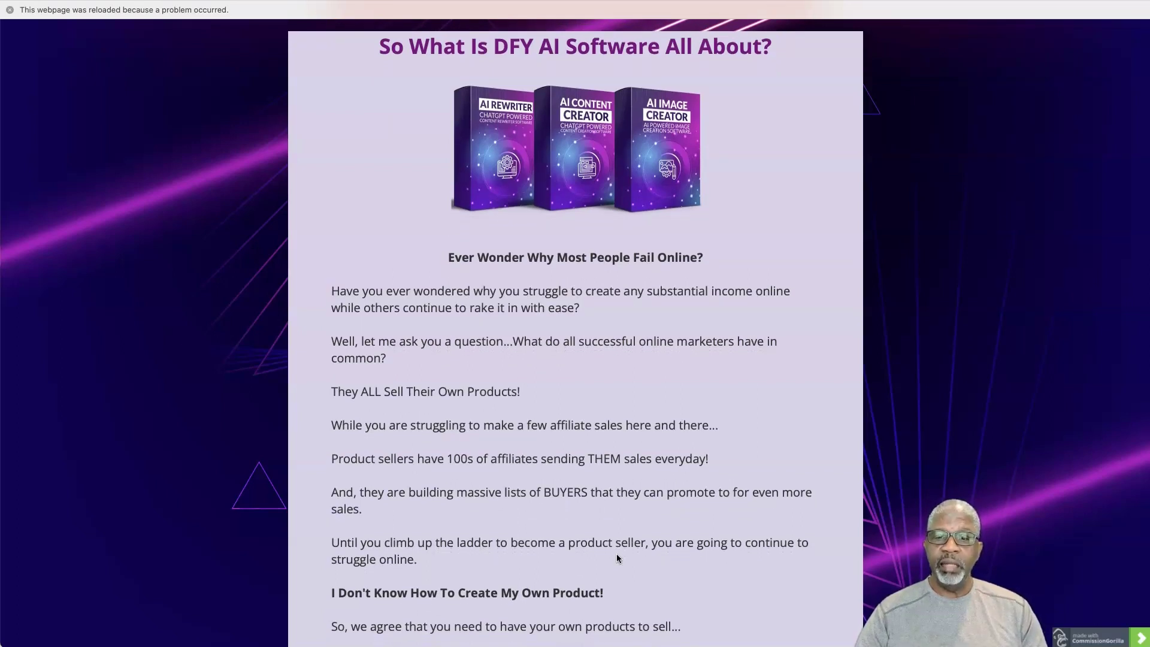
scroll(739, 596, down, 1)
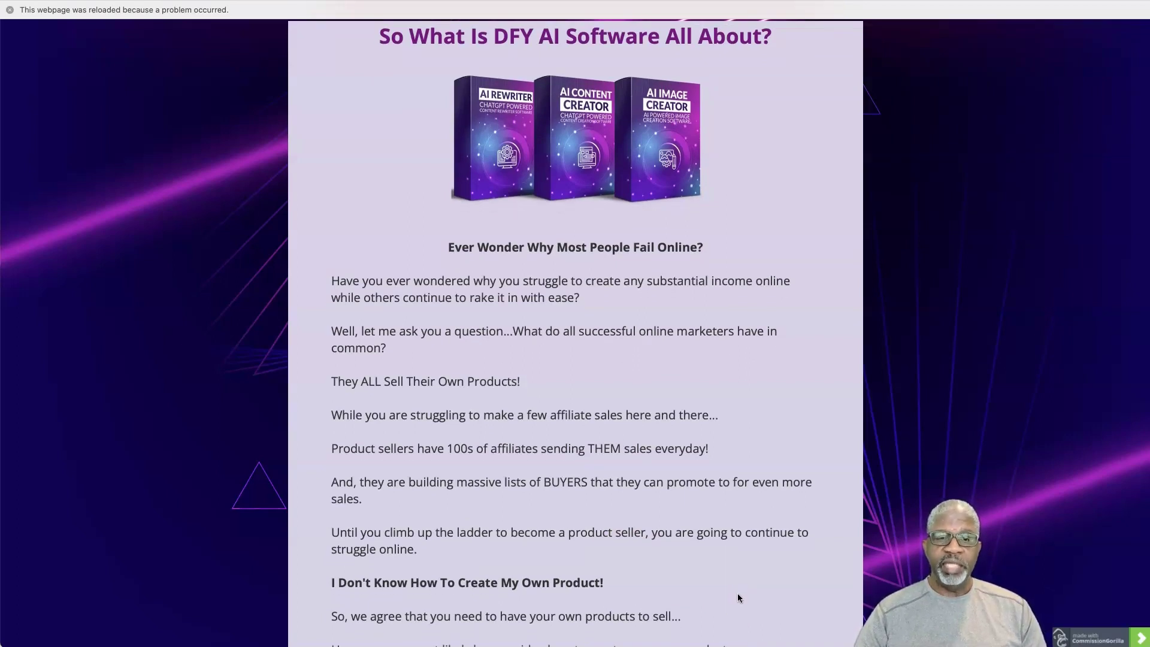
scroll(738, 595, down, 5)
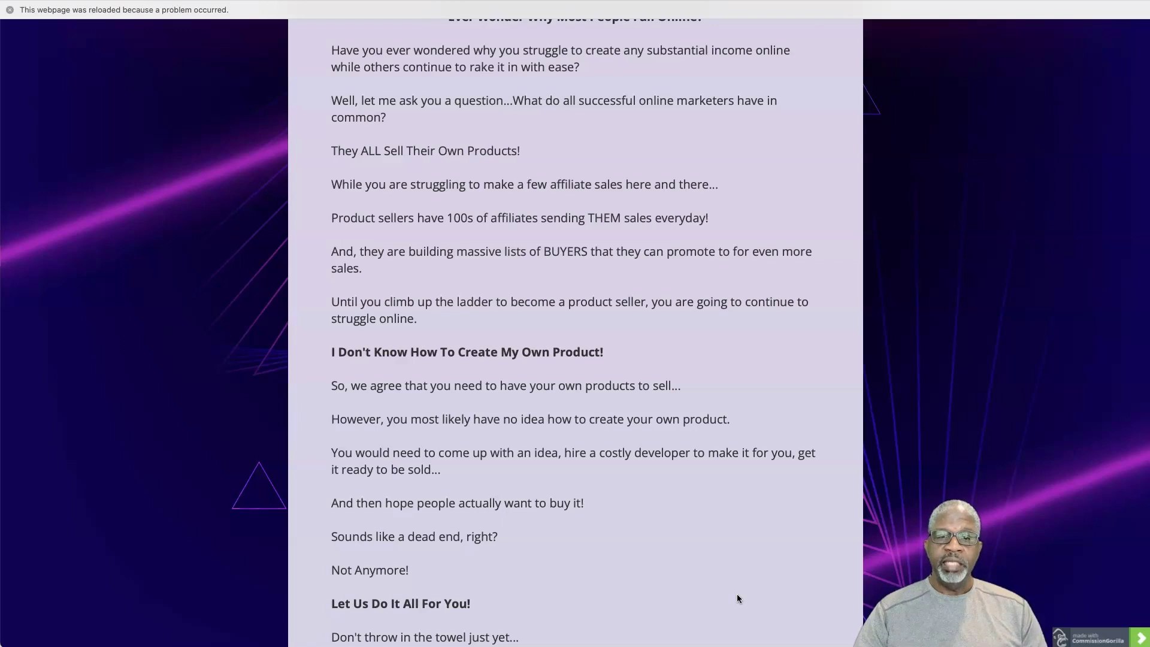
scroll(737, 598, down, 3)
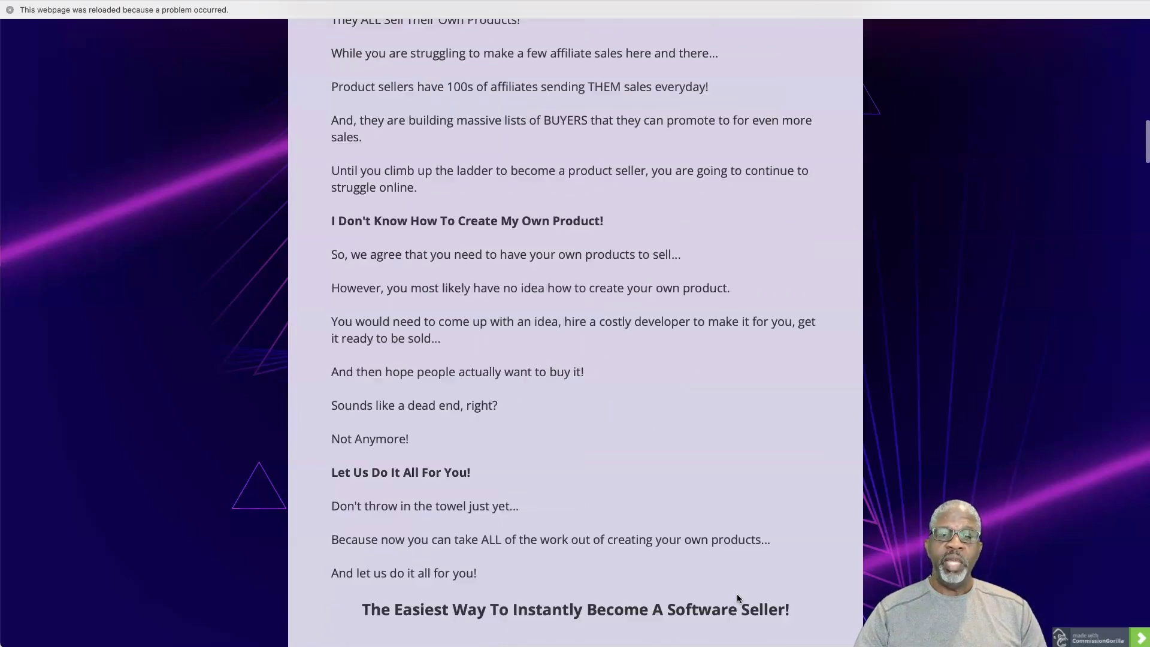
scroll(737, 598, down, 2)
scroll(736, 598, up, 1)
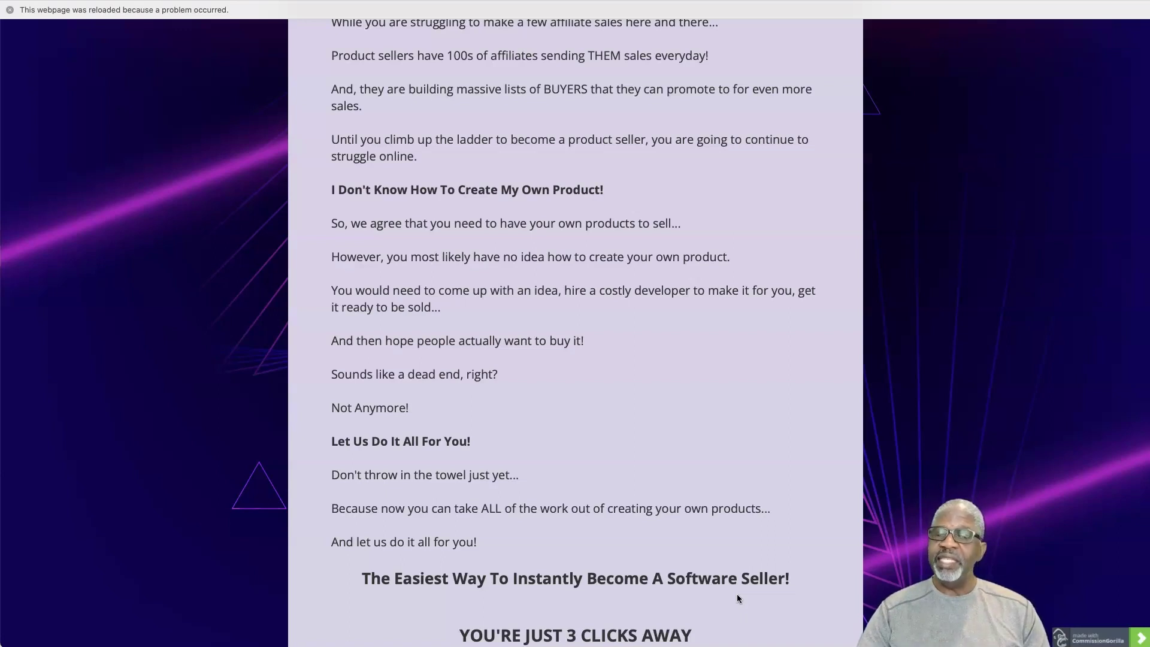
scroll(737, 597, down, 1)
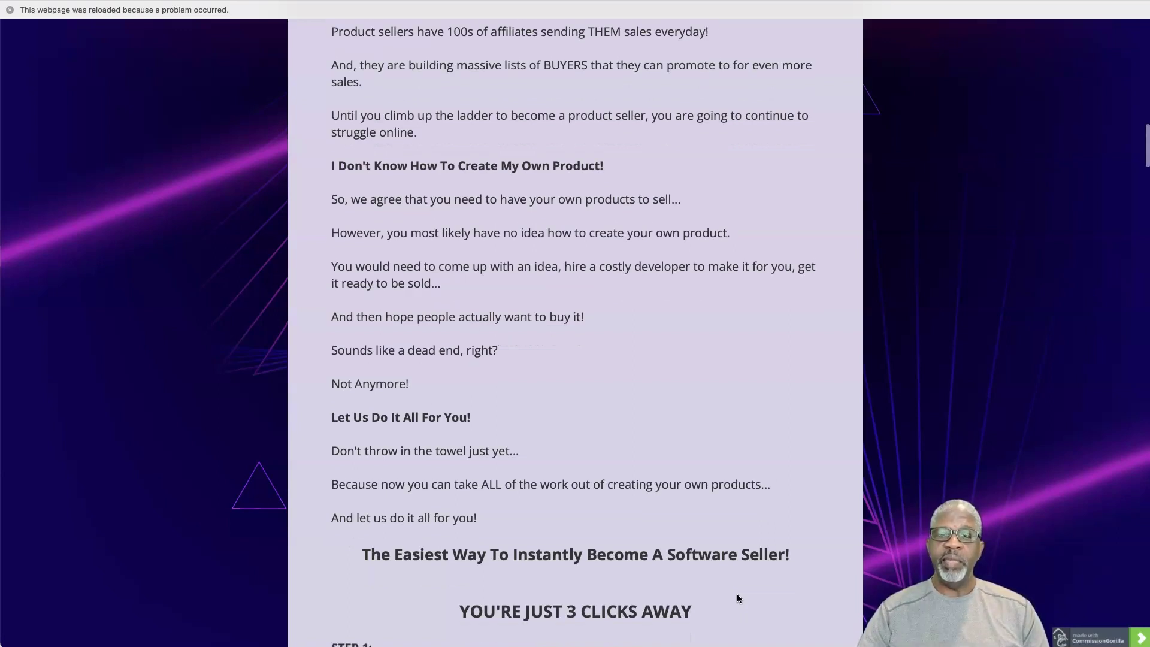
scroll(736, 597, down, 1)
scroll(737, 597, down, 2)
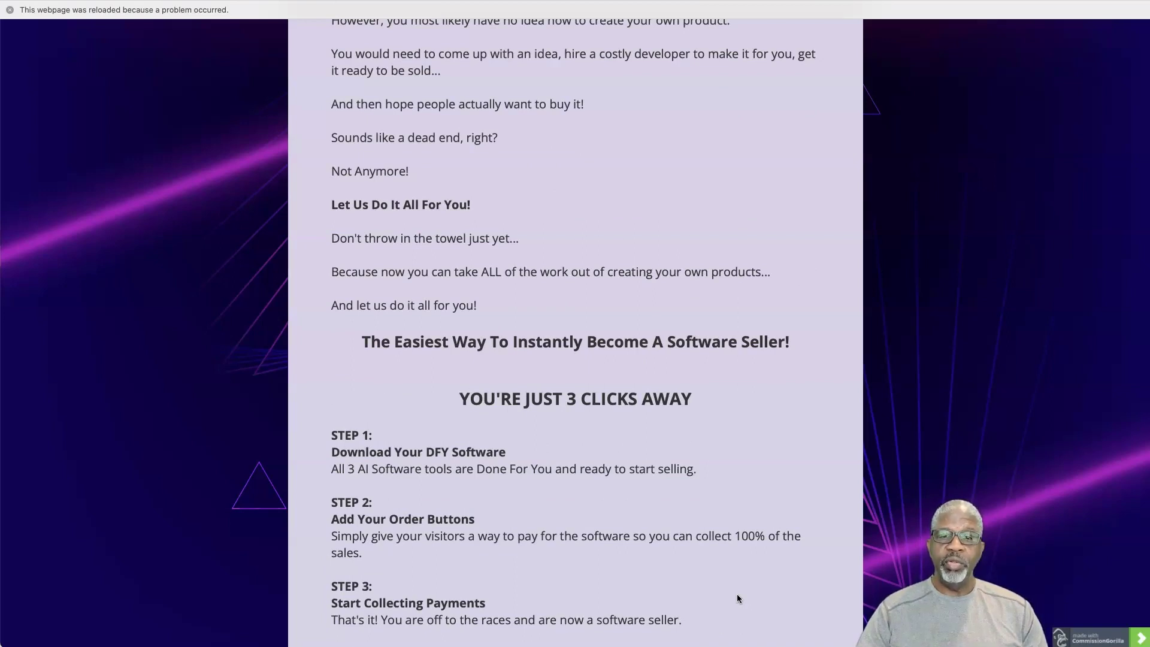
scroll(737, 594, down, 1)
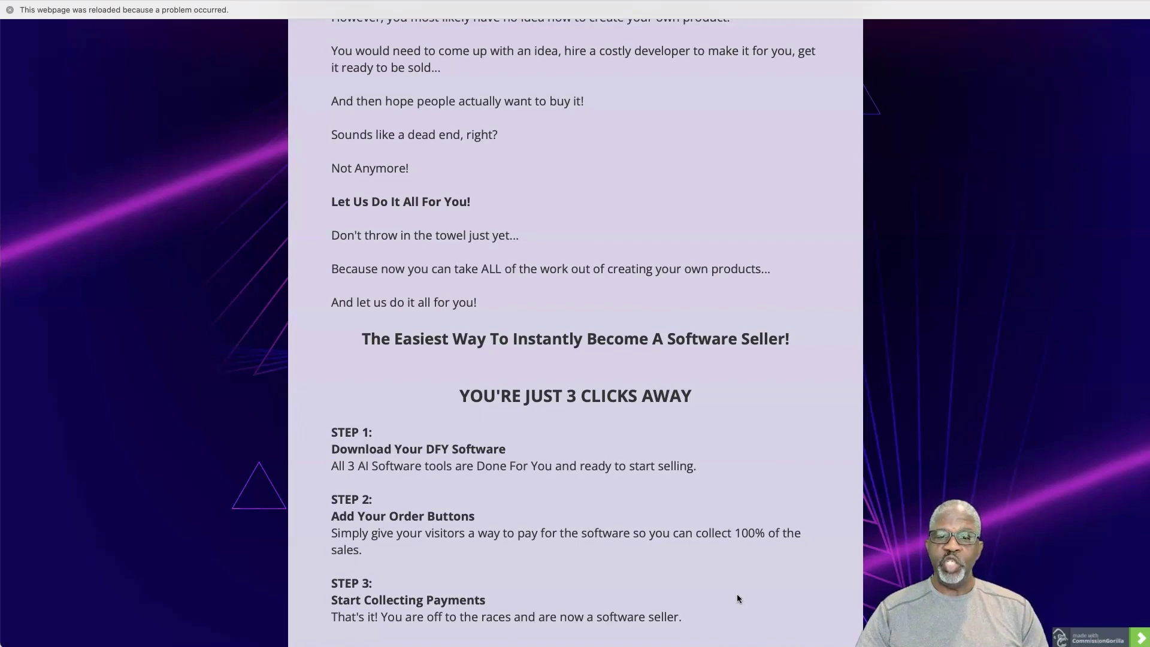
scroll(737, 594, down, 1)
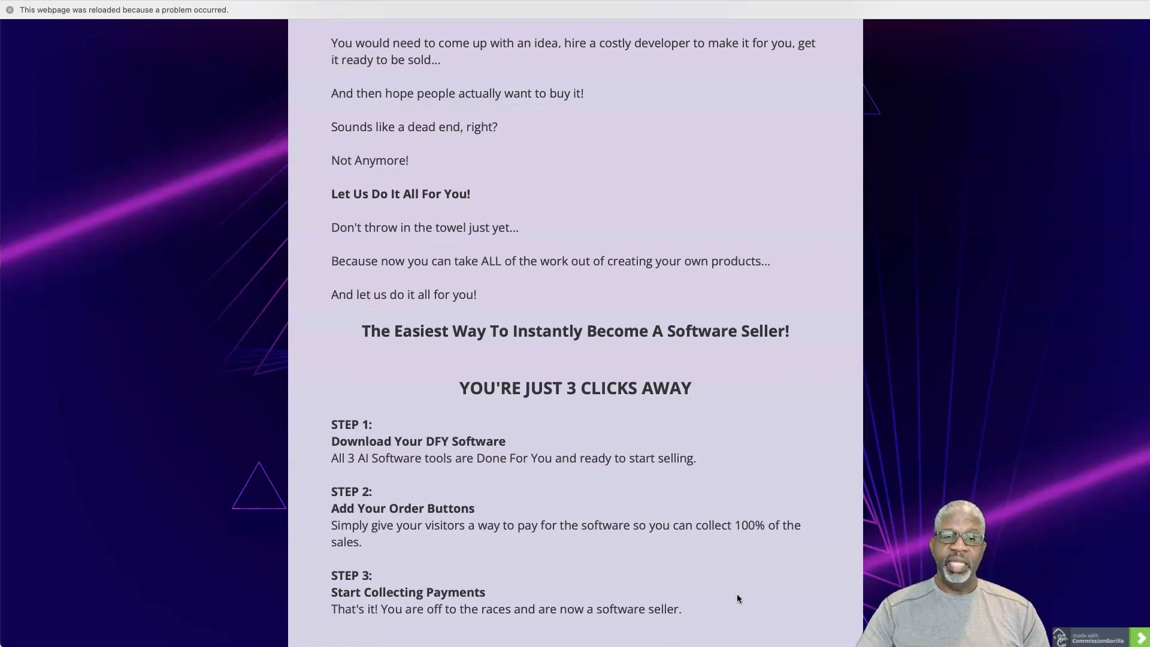
scroll(736, 597, down, 1)
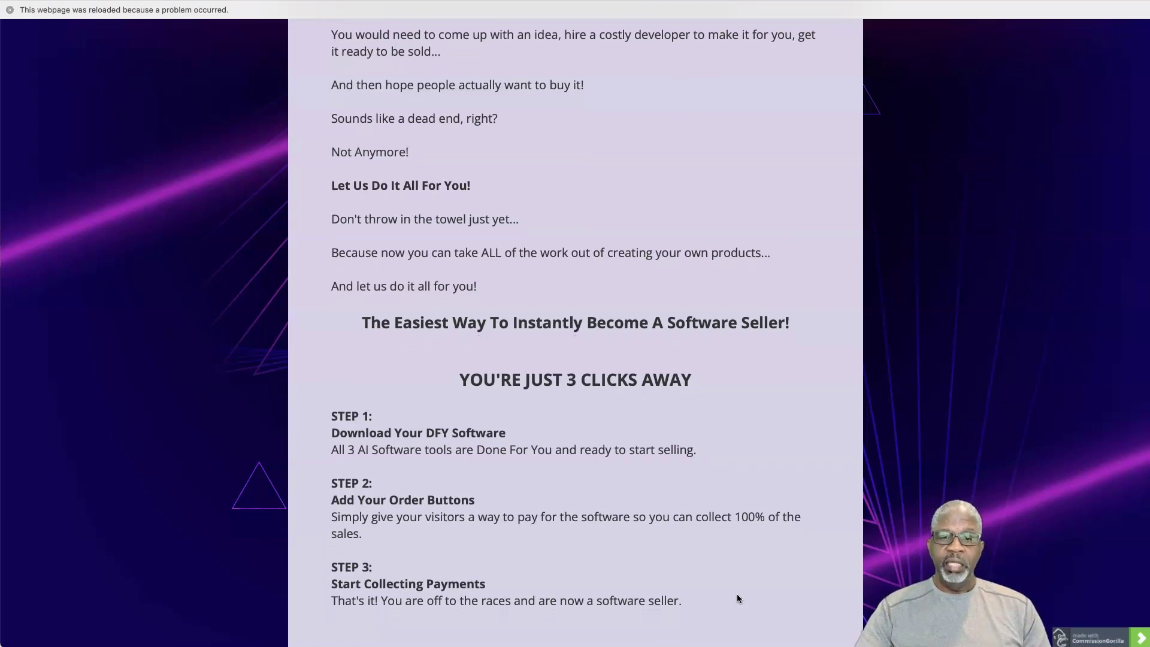
scroll(737, 597, down, 3)
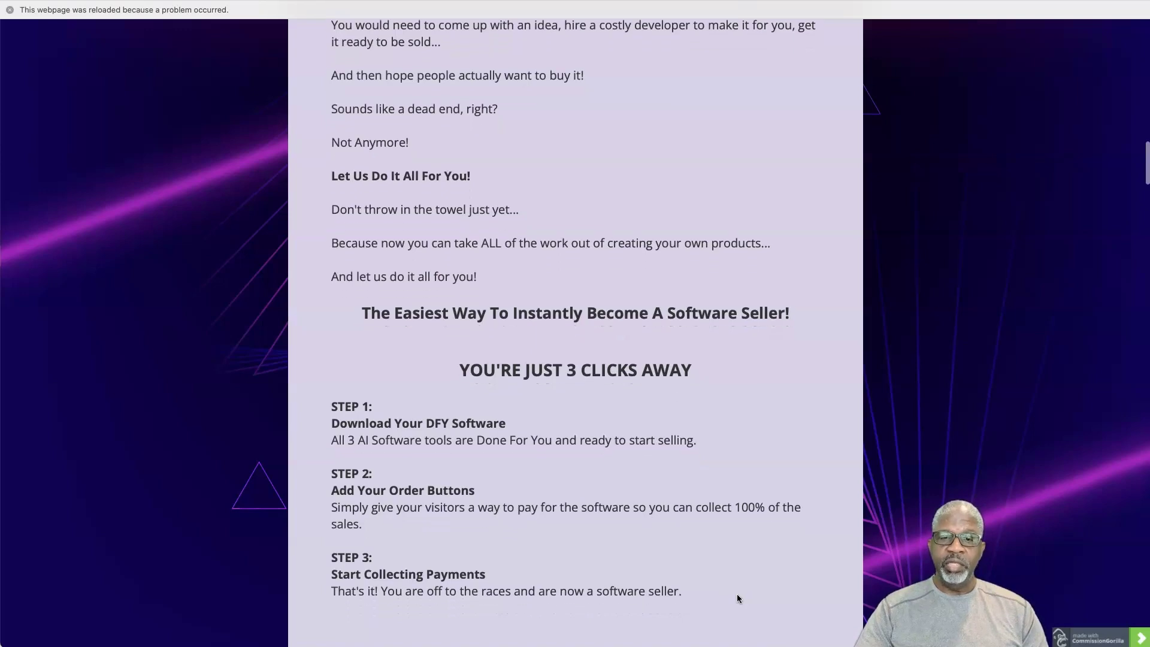
scroll(737, 594, down, 3)
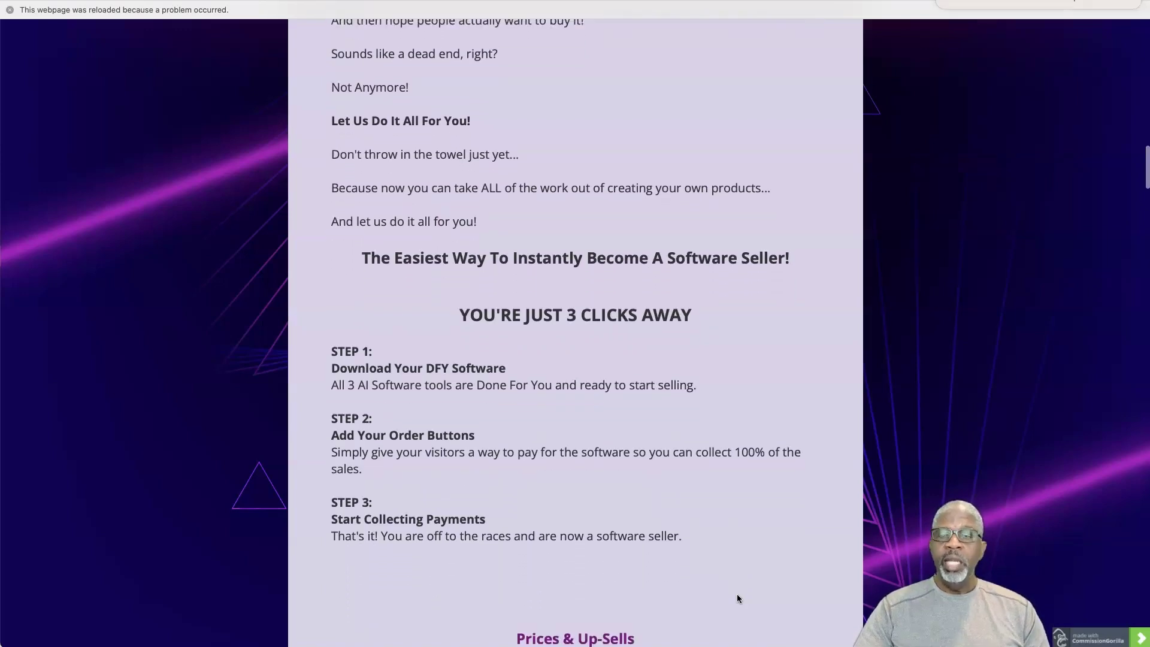
scroll(736, 597, up, 1)
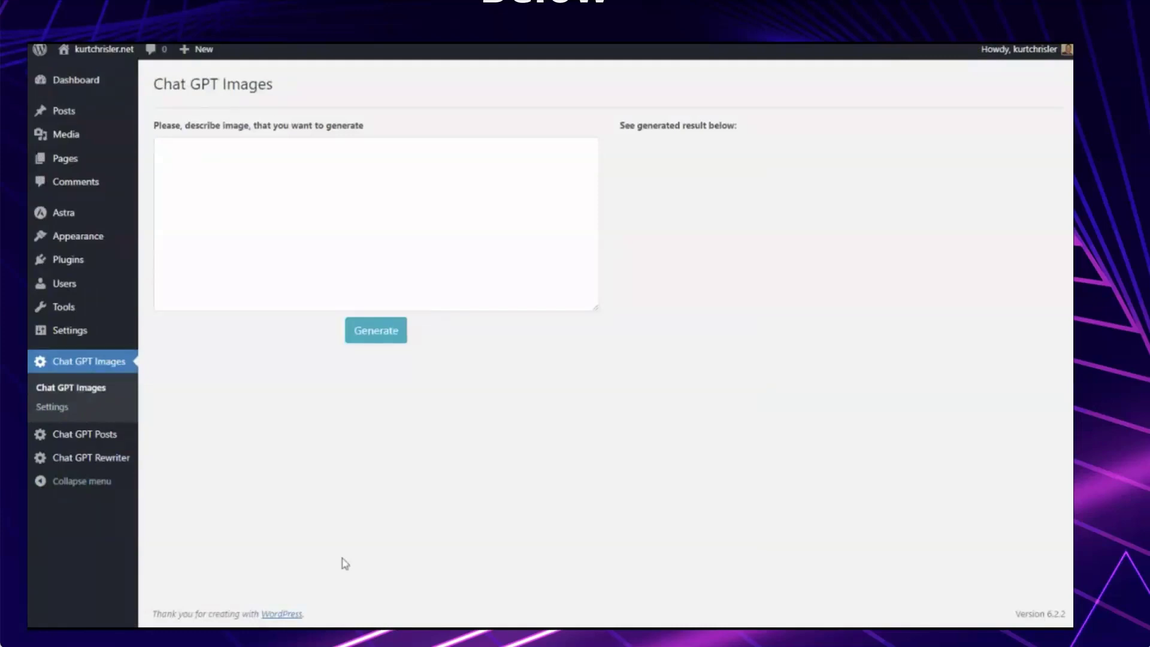
Generate a golf course image from the prompt 'golf course', then go to Chat GPT Posts.
click(455, 169)
text(golf course)
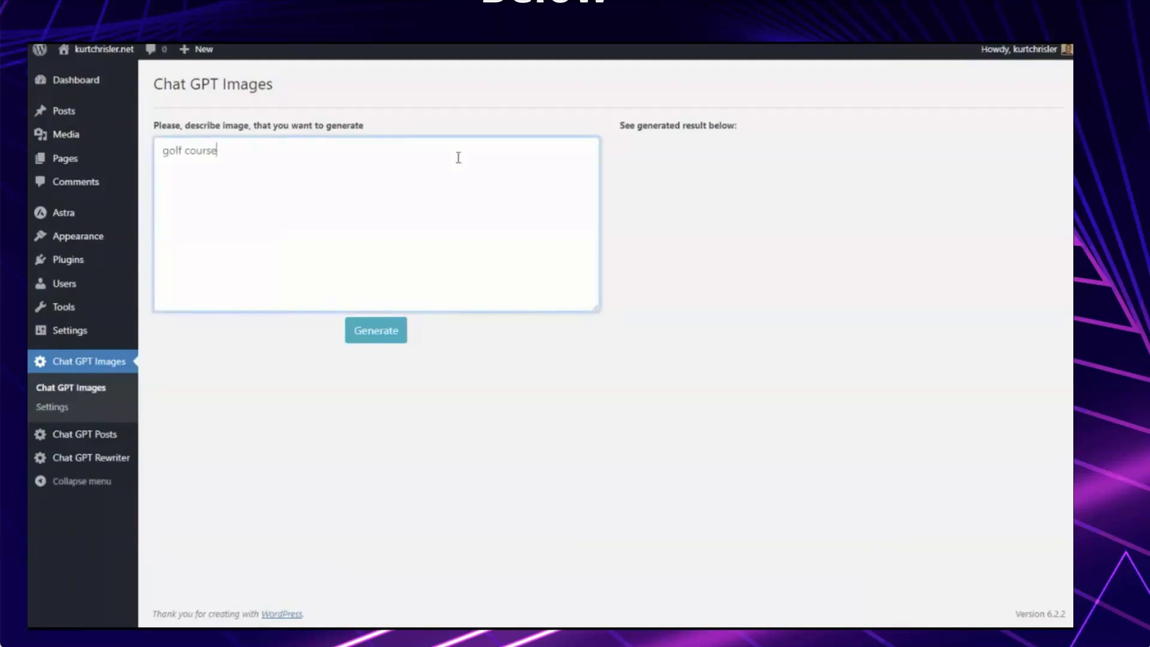
click(385, 334)
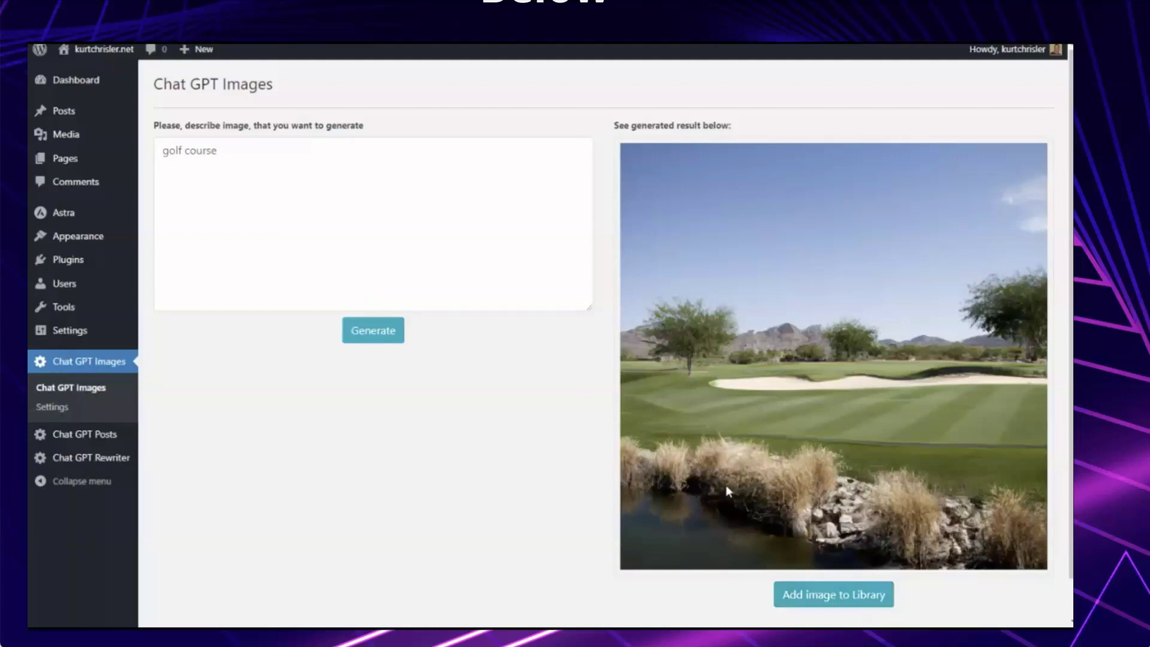
click(85, 436)
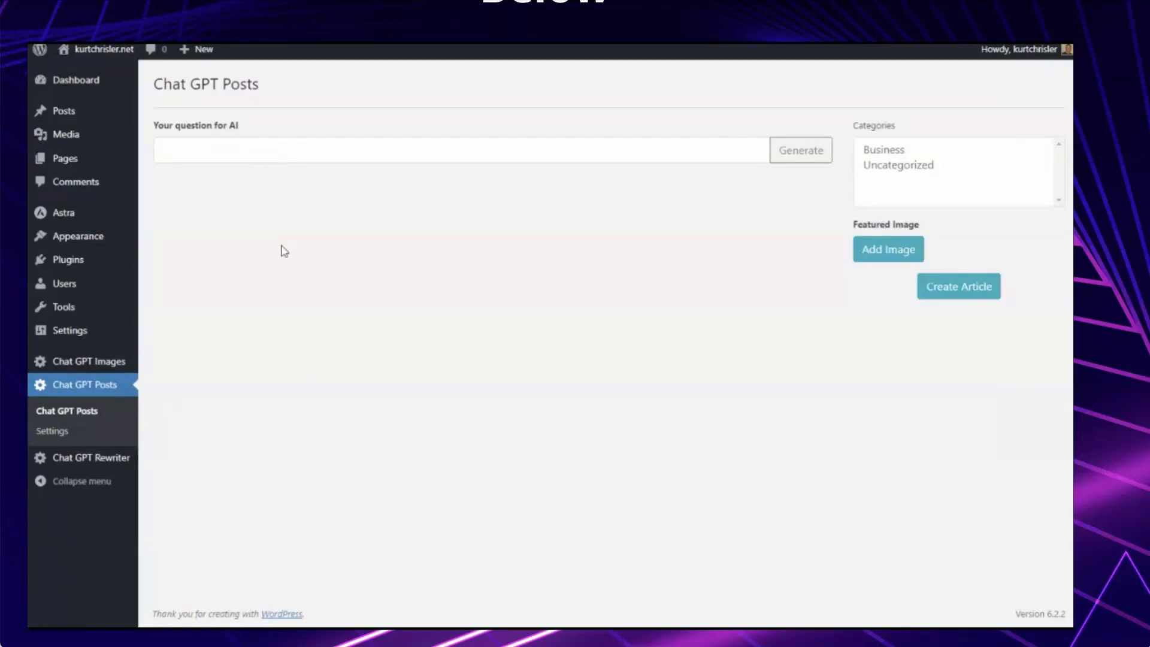
Generate an article on what you need to start playing golf, add an image, and create the post.
click(296, 154)
text(What do I need to get started playing golf)
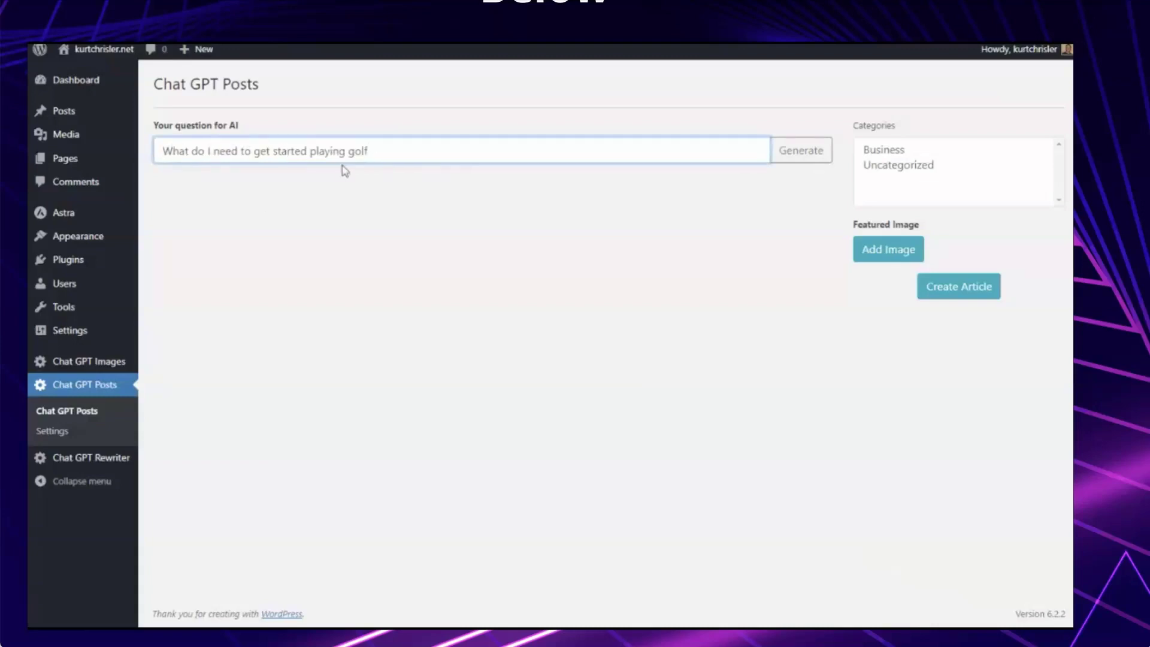
click(808, 157)
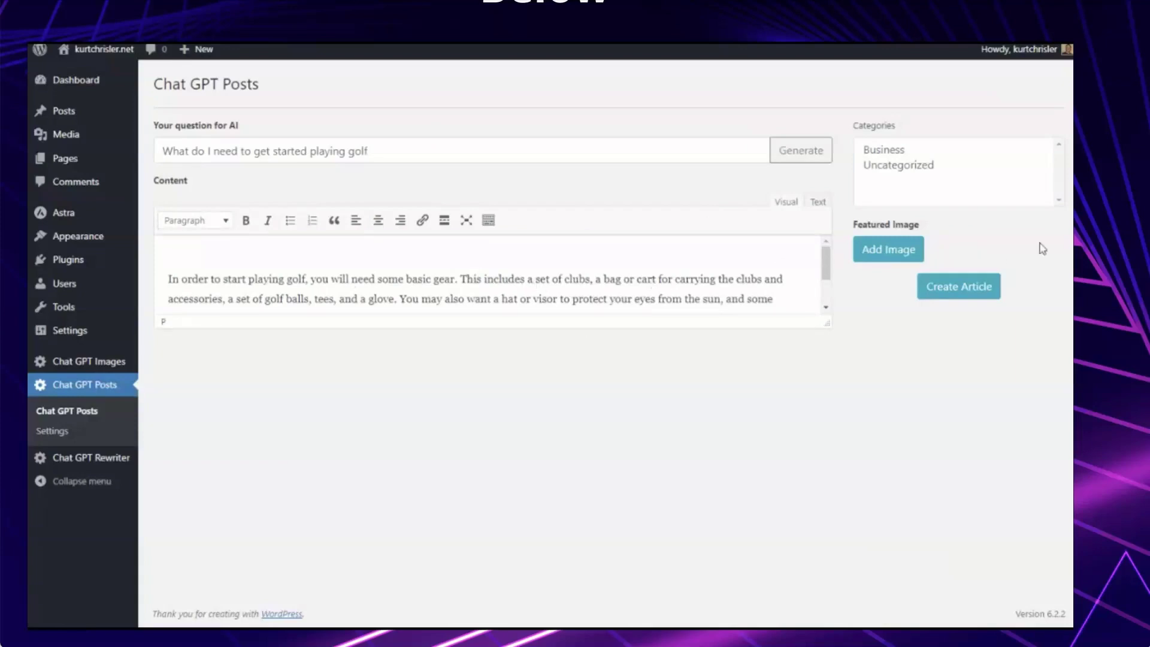
click(886, 255)
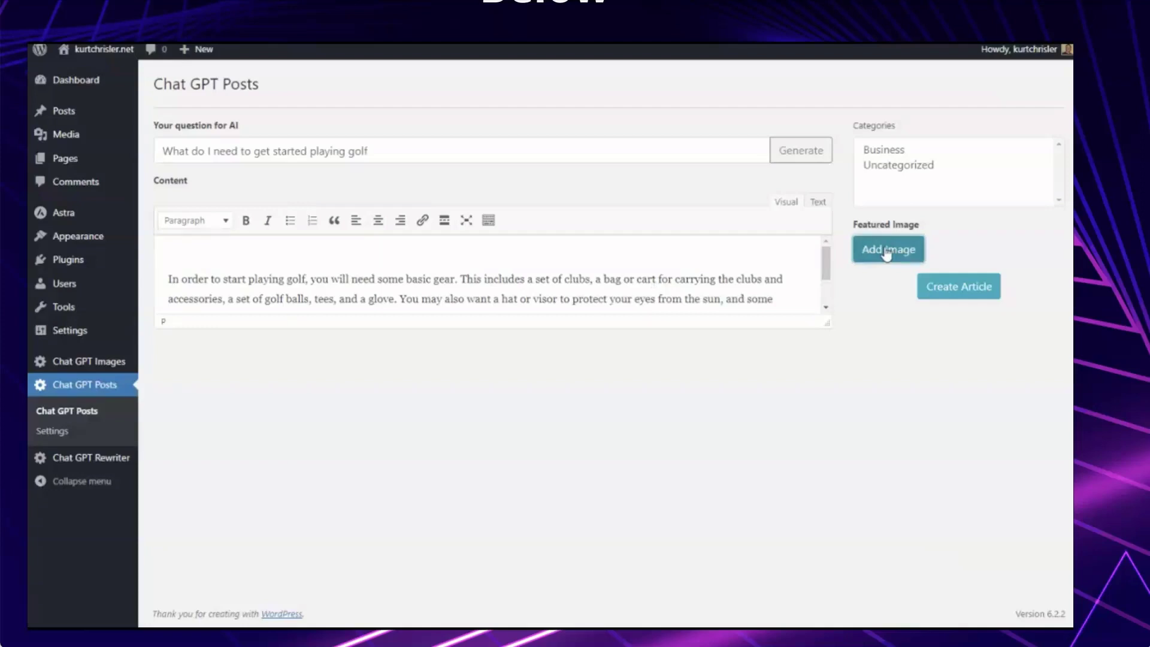
click(956, 294)
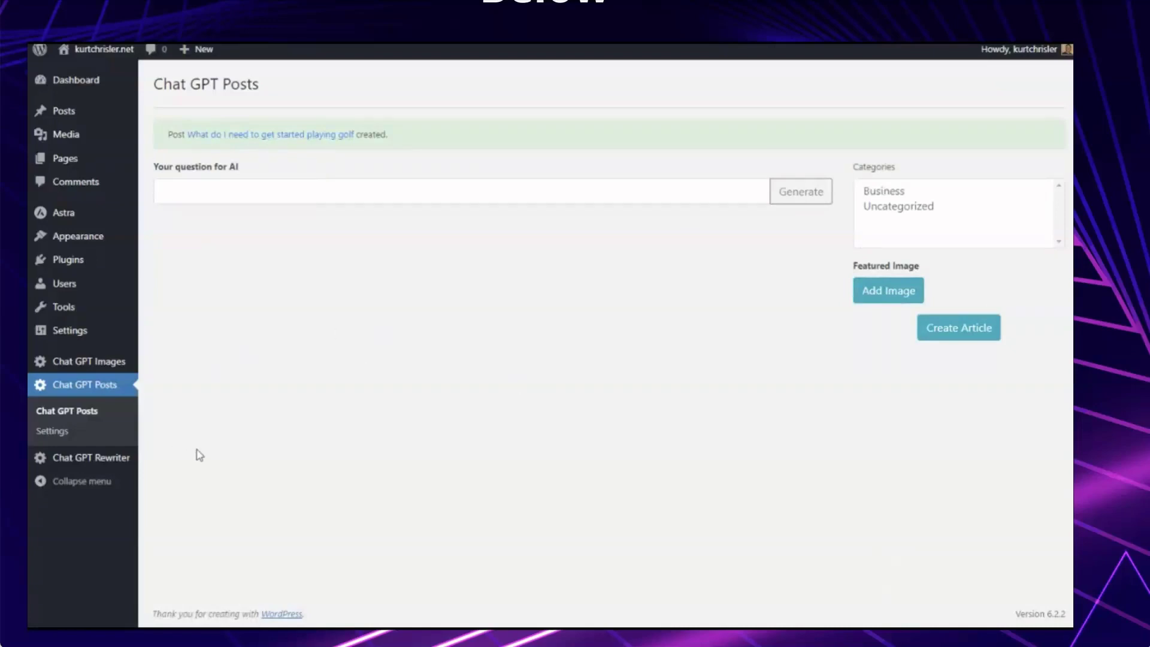
click(80, 456)
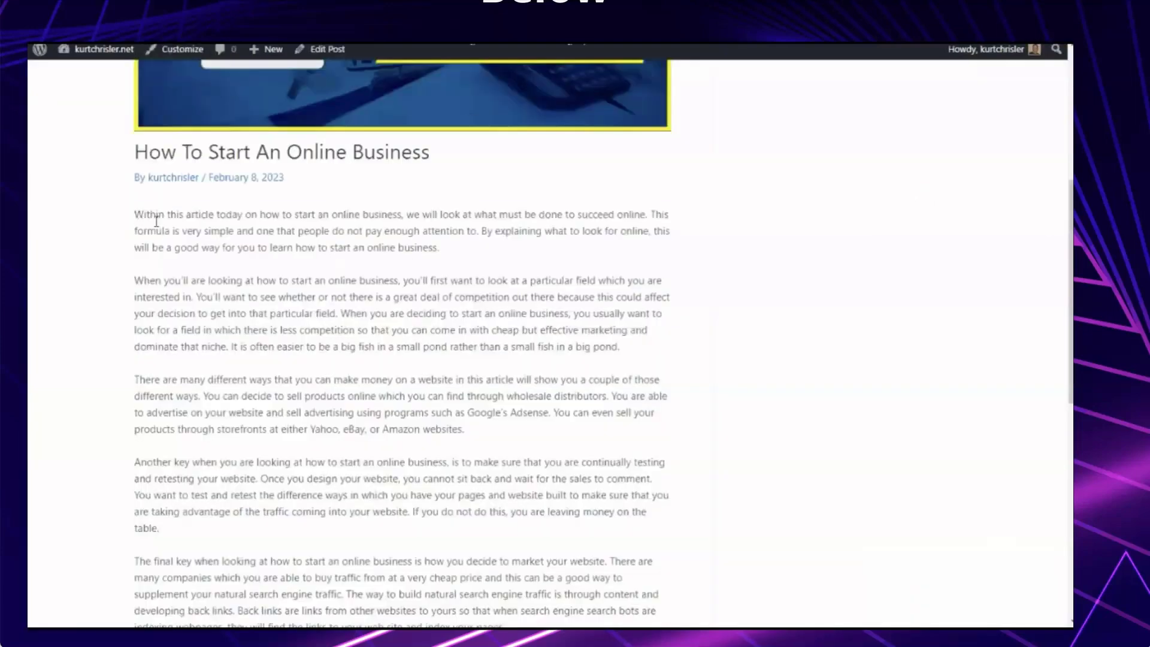
Rewrite the first four paragraphs of 'How To Start An Online Business' and select the rewritten text.
drag(156, 220, 440, 530)
key(ctrl+c)
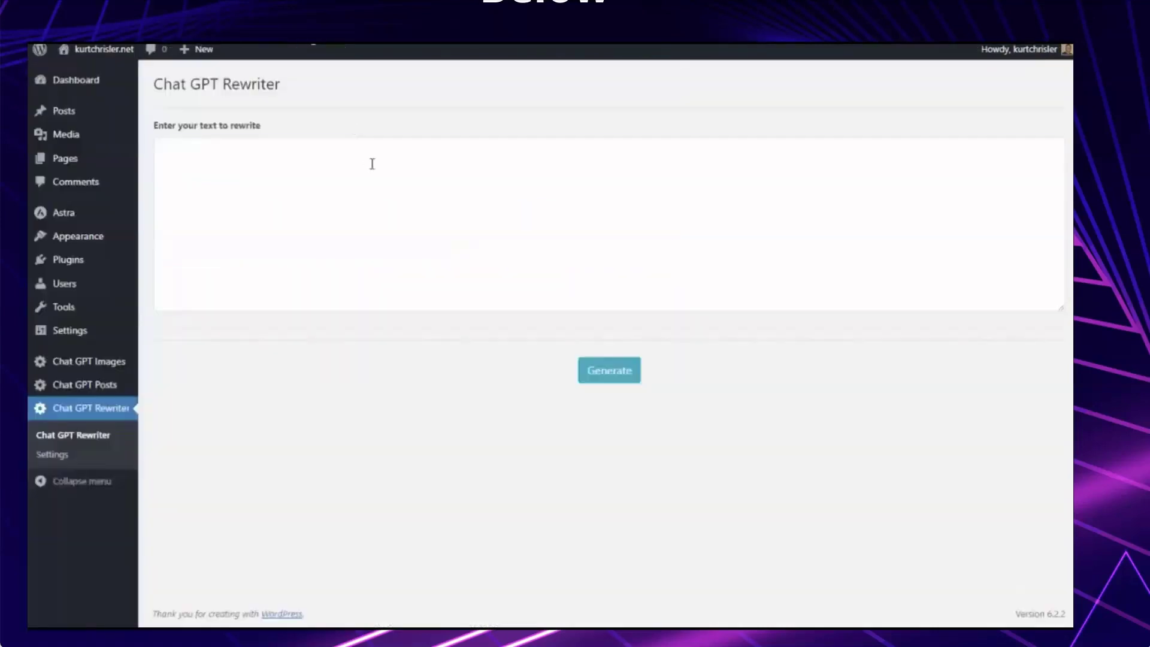
click(371, 161)
key(ctrl+v)
click(636, 368)
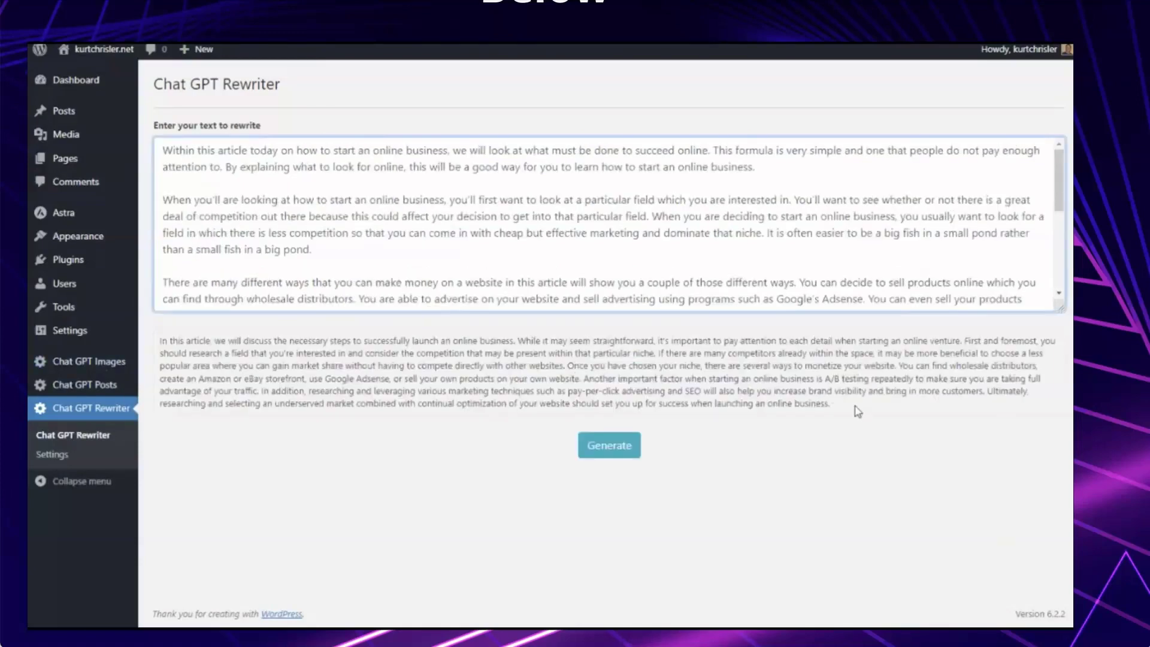
drag(856, 411, 147, 350)
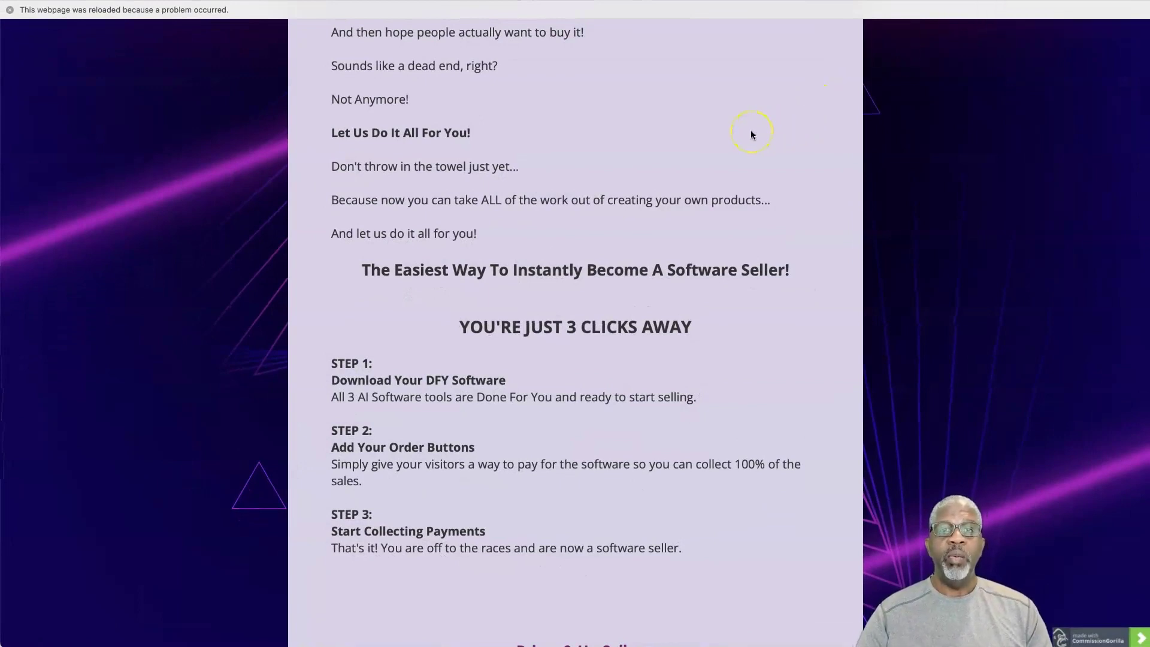
scroll(751, 135, down, 2)
scroll(751, 134, down, 1)
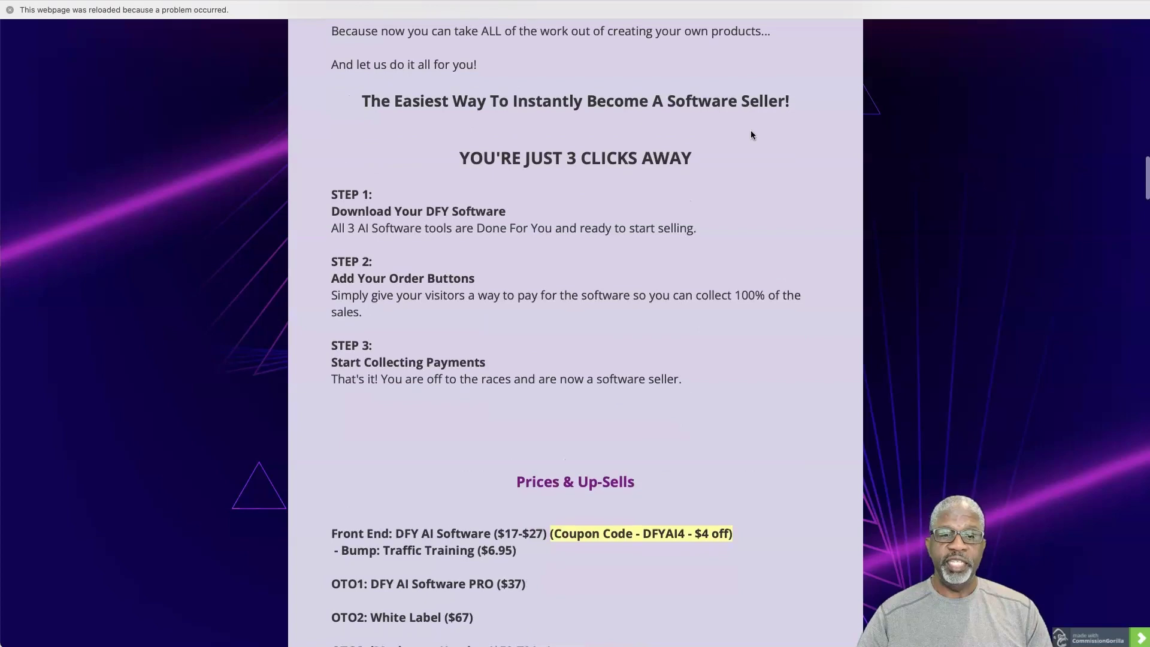
scroll(752, 134, down, 2)
scroll(751, 134, down, 1)
scroll(670, 134, up, 2)
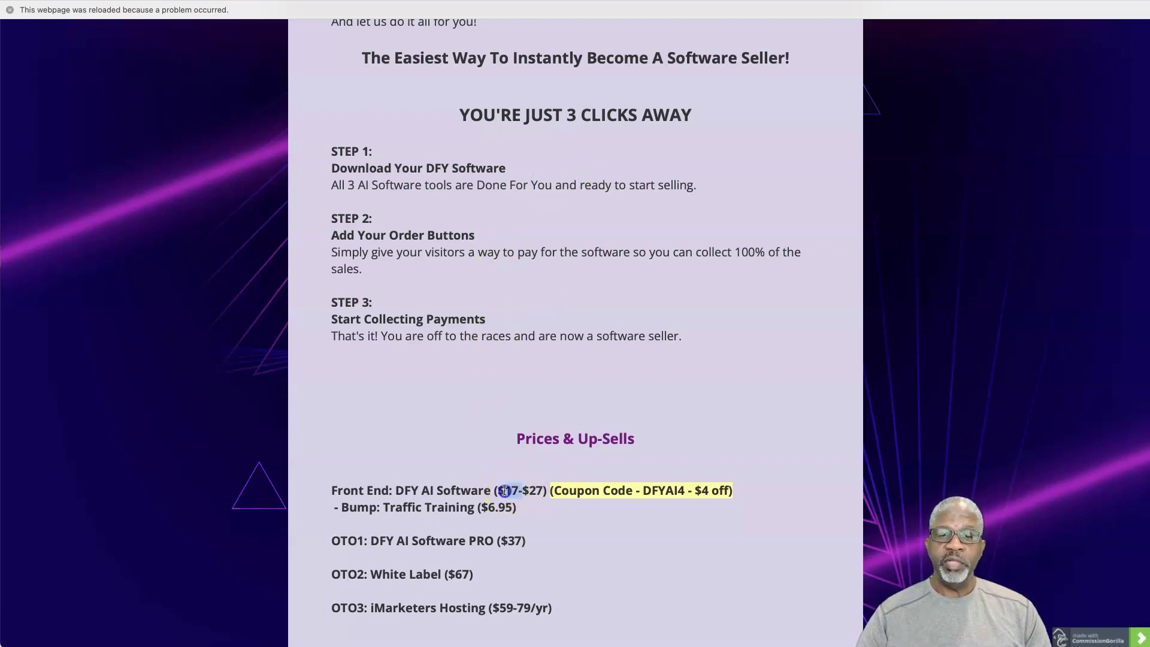
Highlight the $17 front end price in the Prices & Up-Sells list.
drag(504, 489, 495, 490)
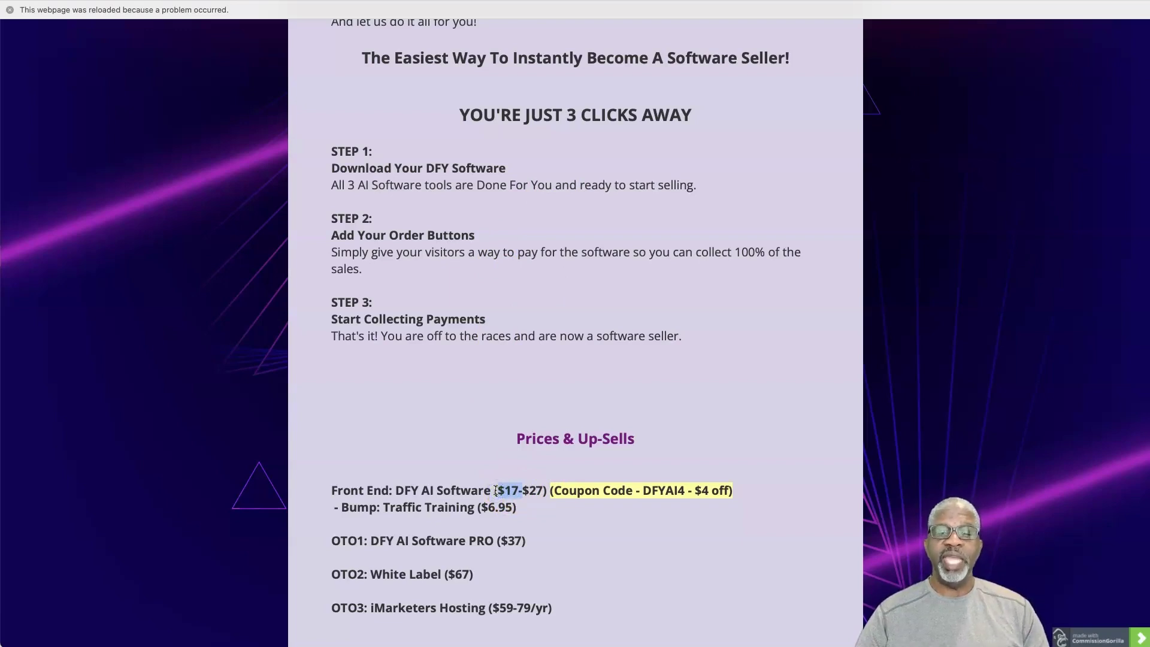
scroll(665, 496, down, 1)
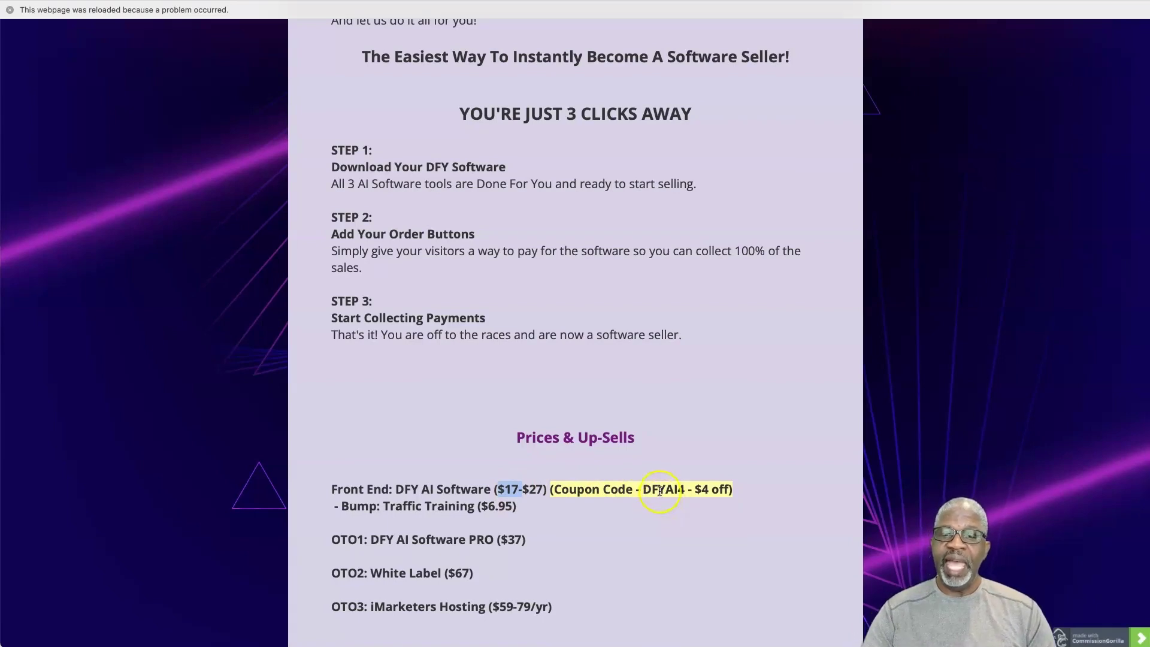
scroll(672, 494, up, 1)
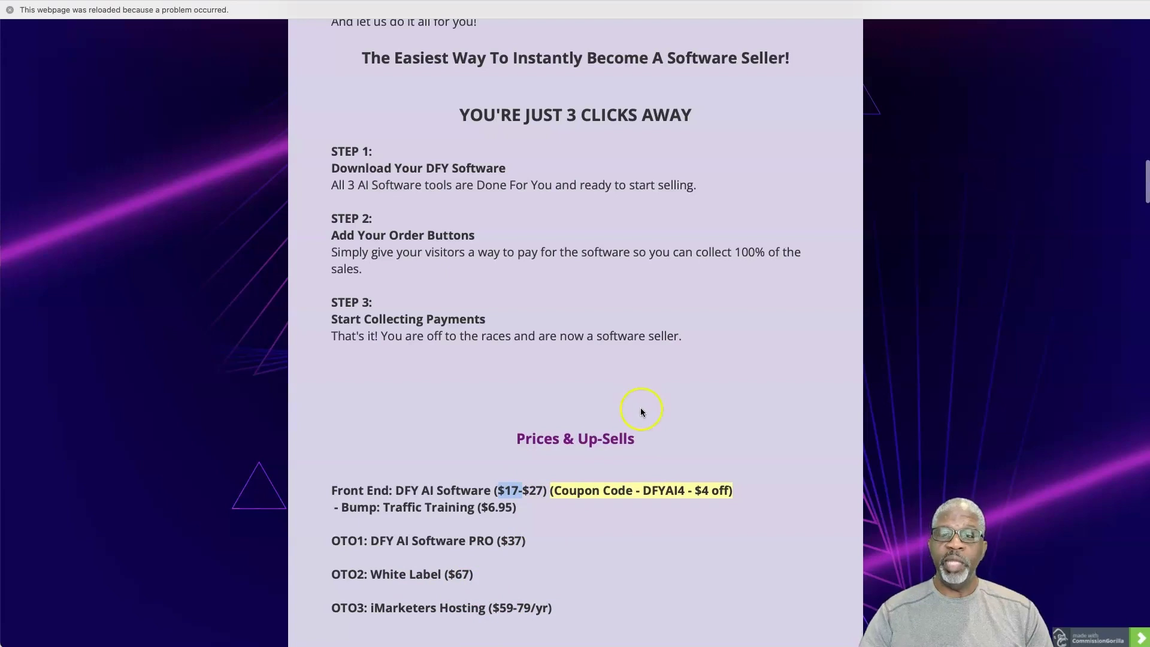
scroll(638, 409, down, 1)
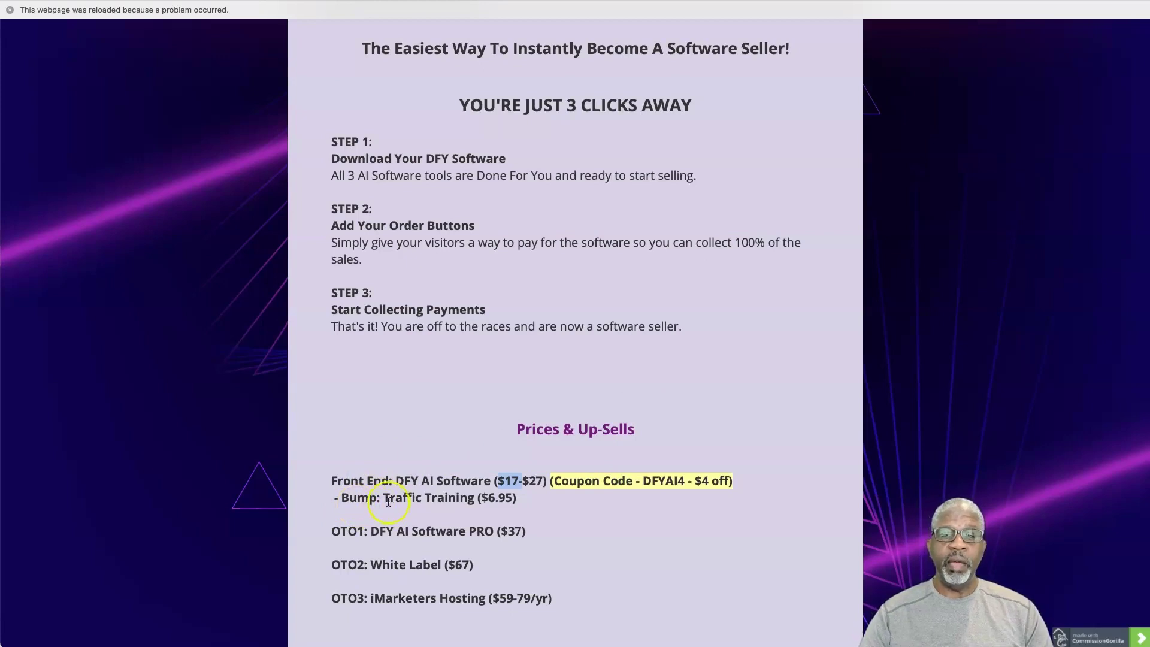
click(345, 497)
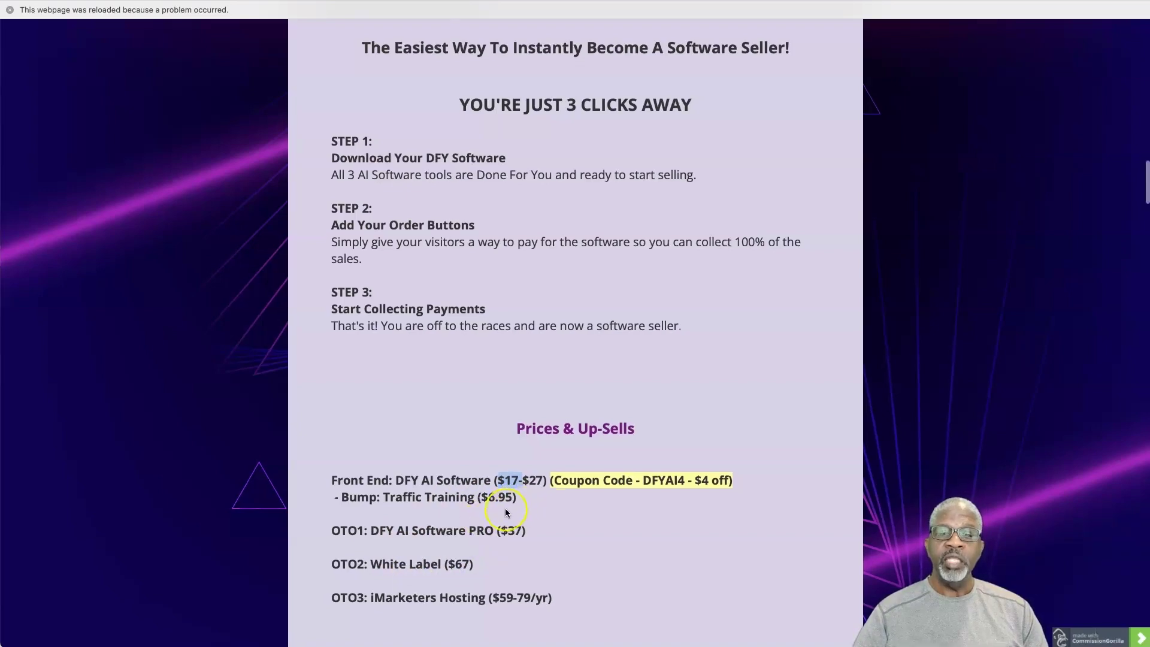
scroll(505, 507, down, 1)
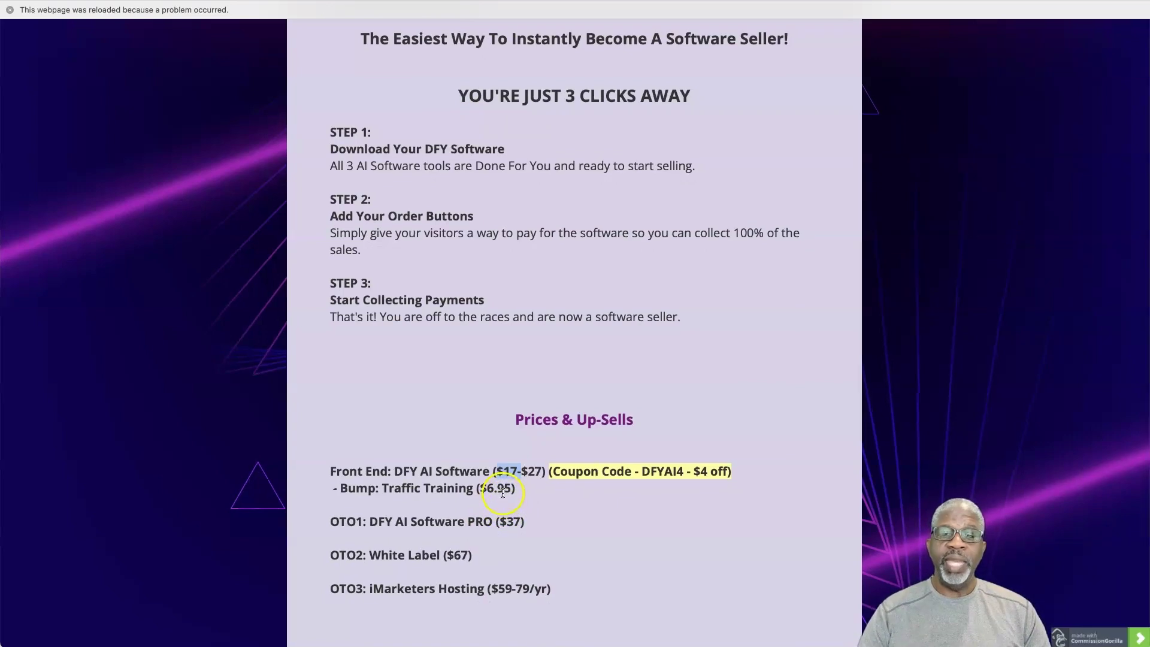
scroll(528, 498, up, 1)
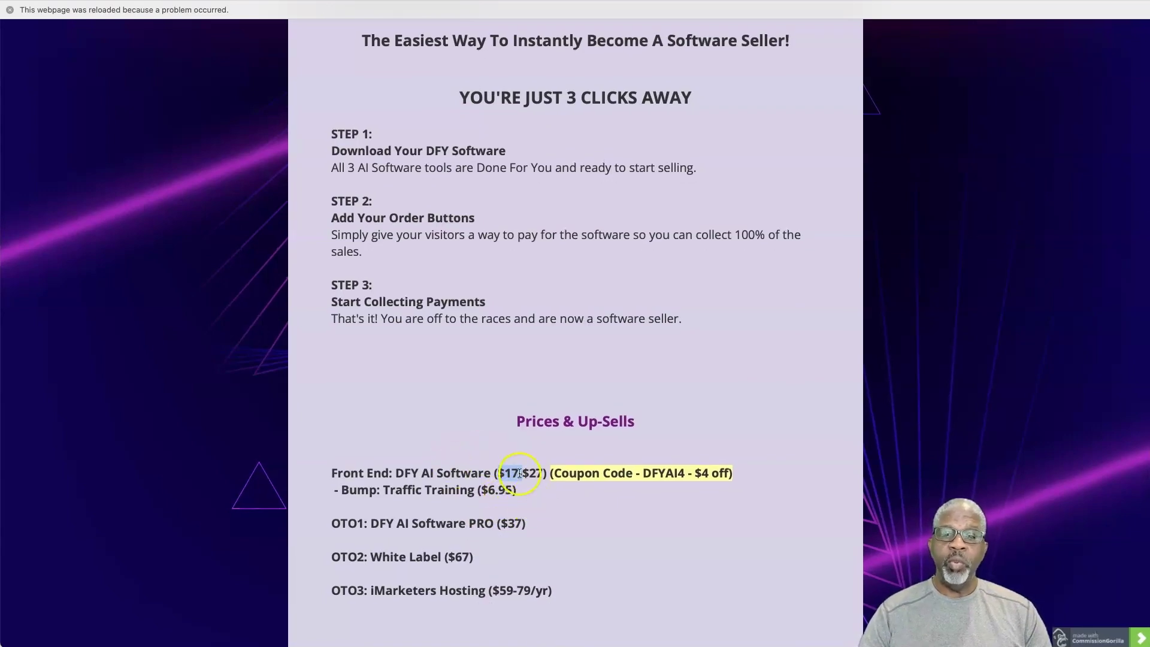
click(516, 472)
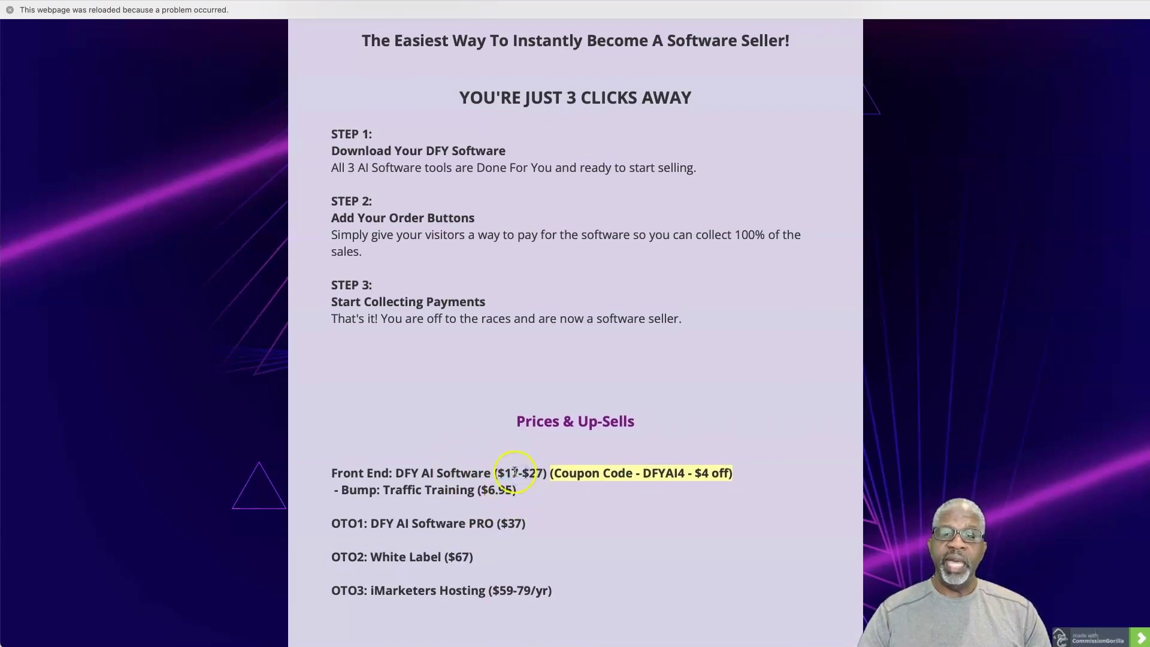
drag(519, 472, 497, 472)
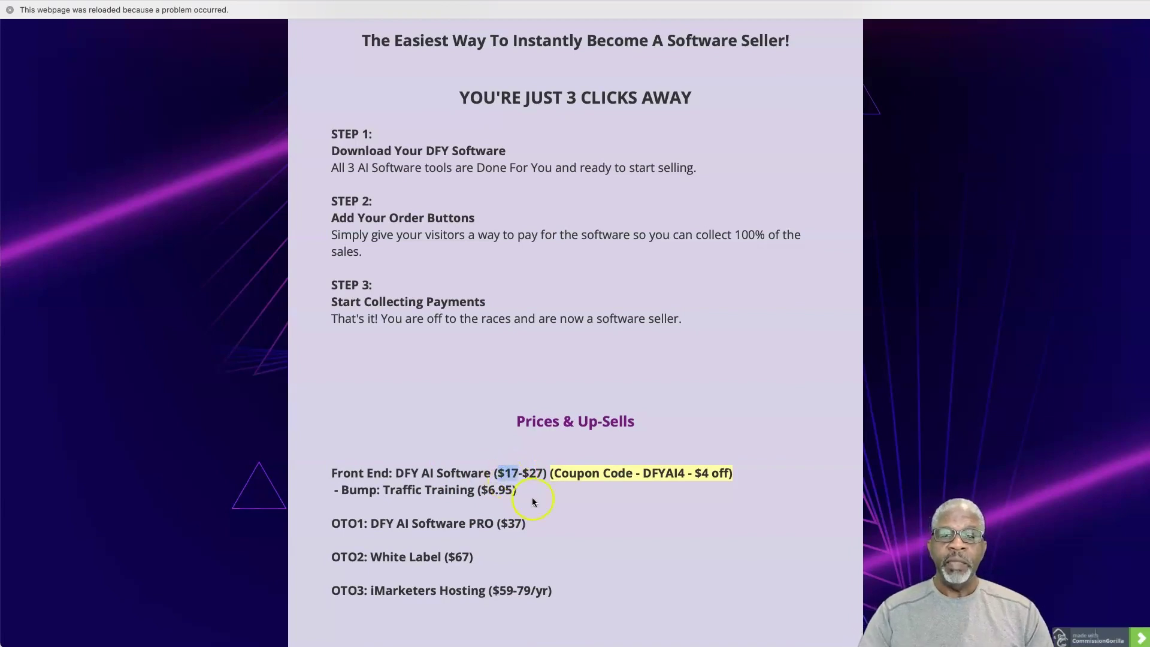
click(582, 526)
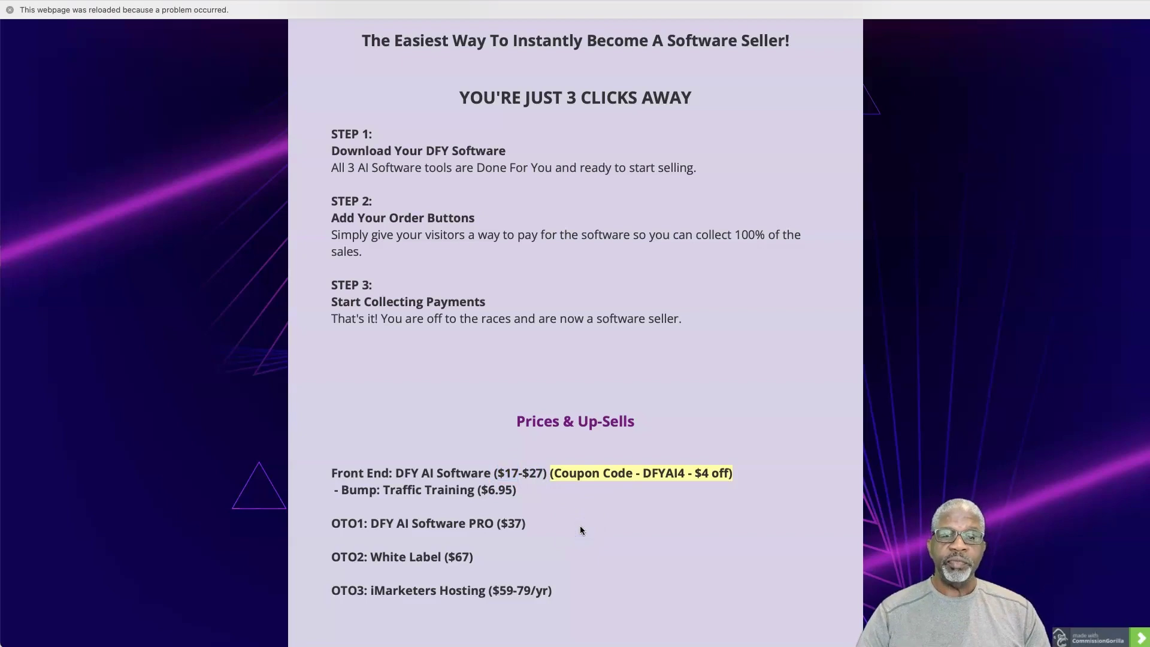
scroll(494, 531, down, 1)
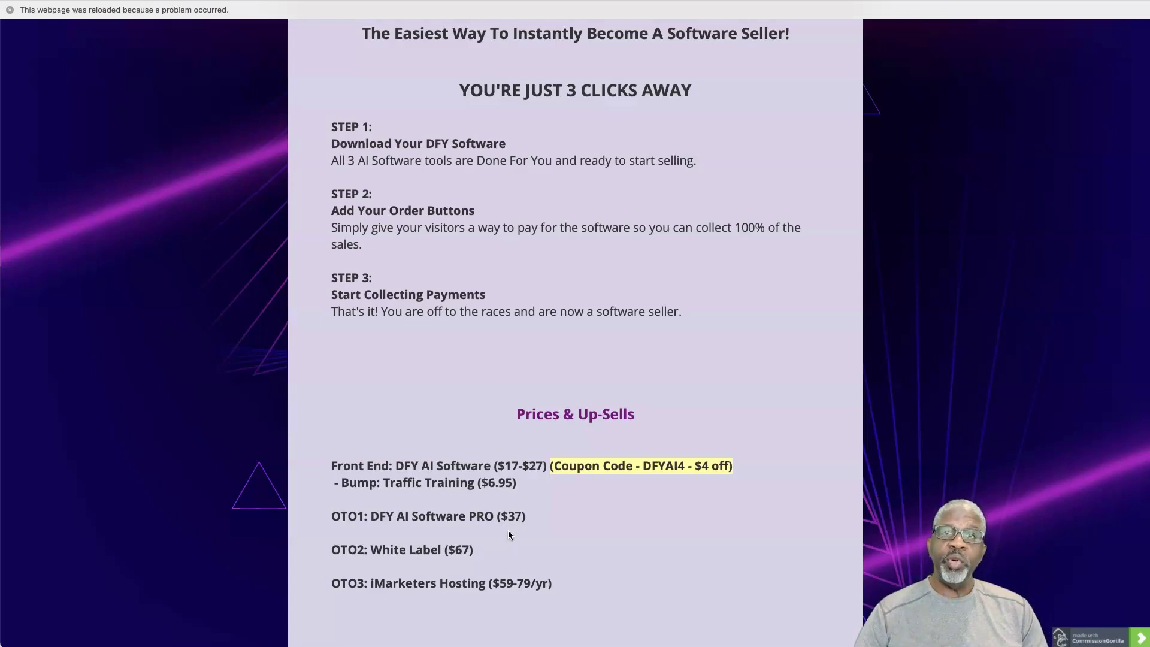
click(508, 531)
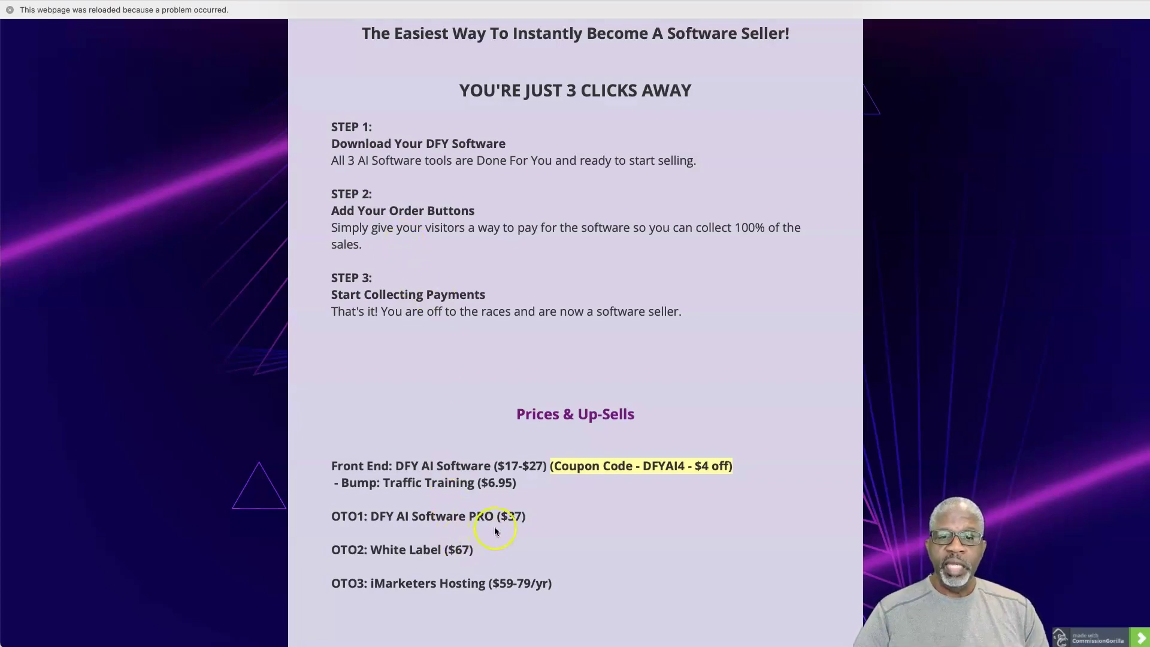
scroll(485, 524, down, 1)
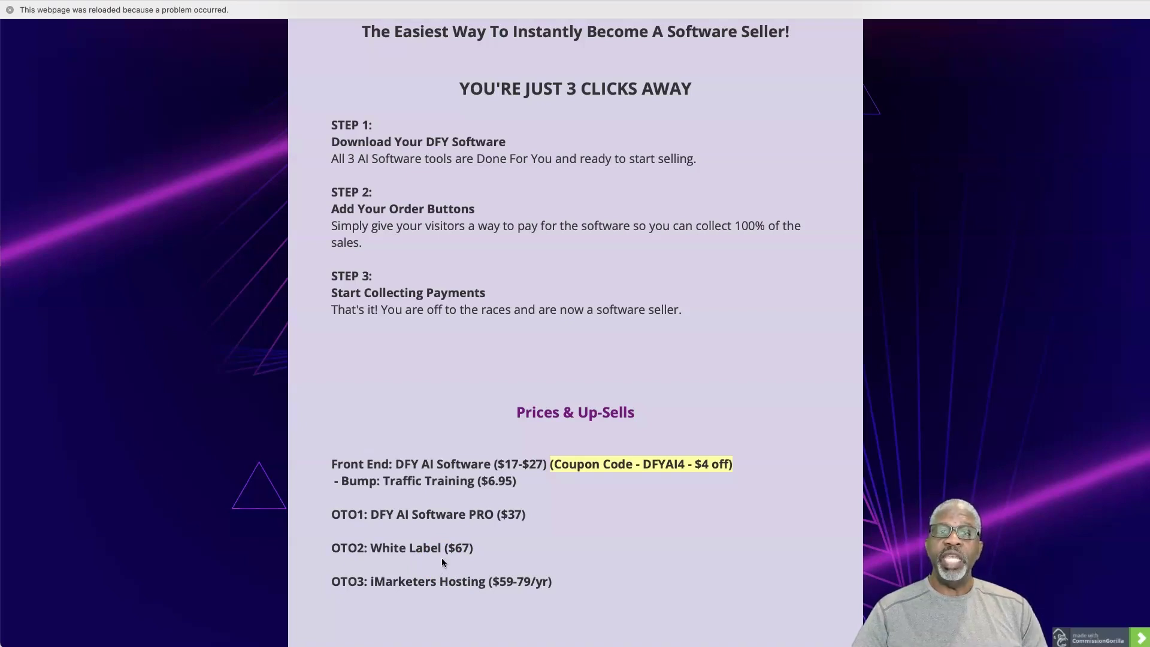
click(442, 584)
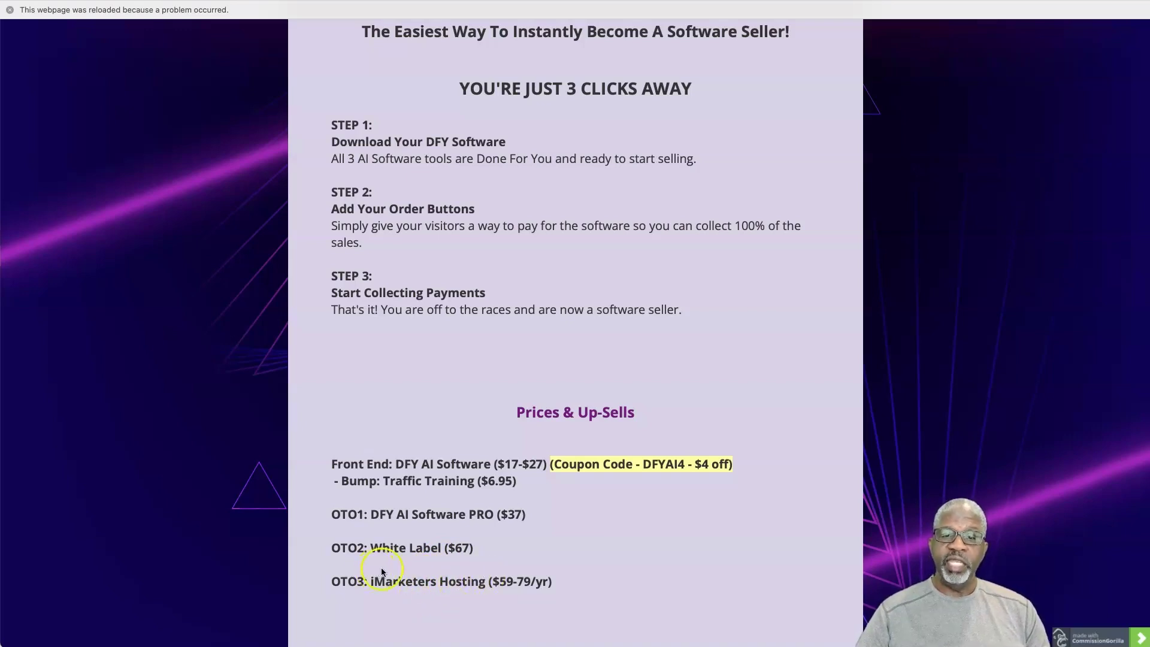
scroll(494, 579, down, 1)
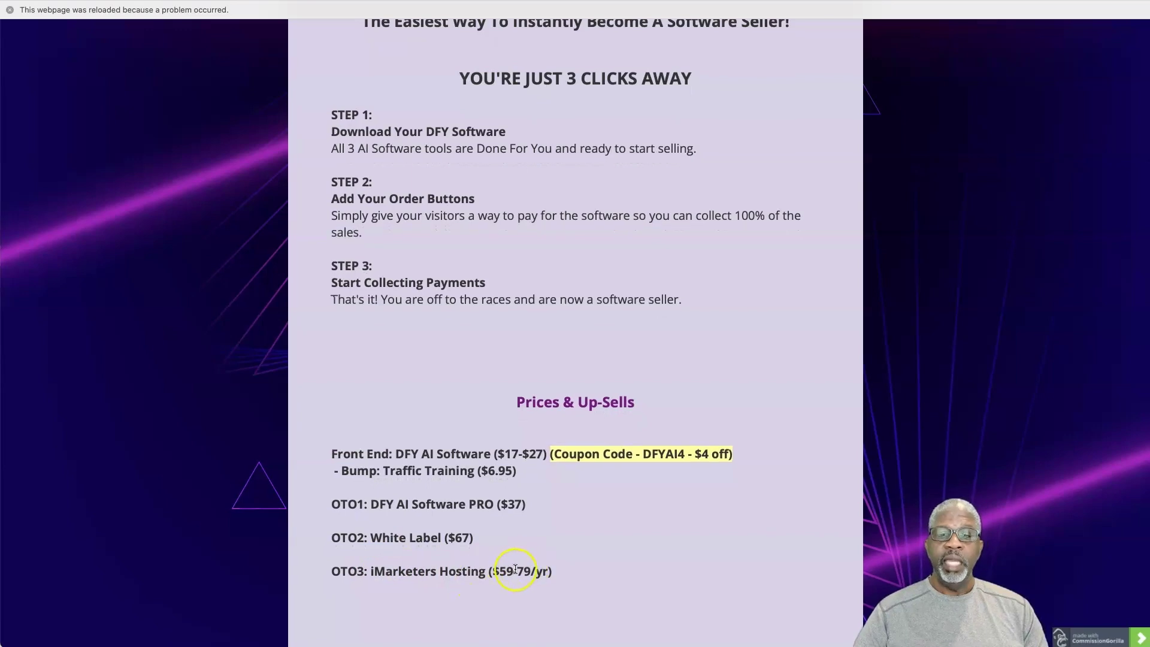
scroll(515, 568, down, 1)
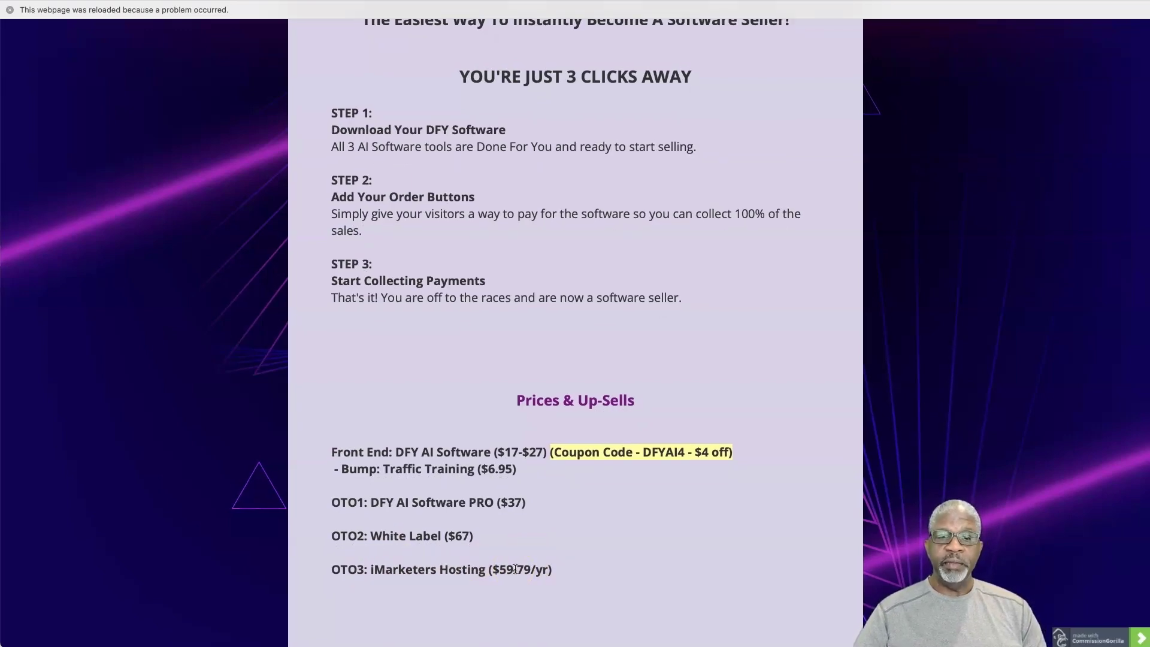
scroll(514, 569, down, 2)
scroll(515, 569, down, 3)
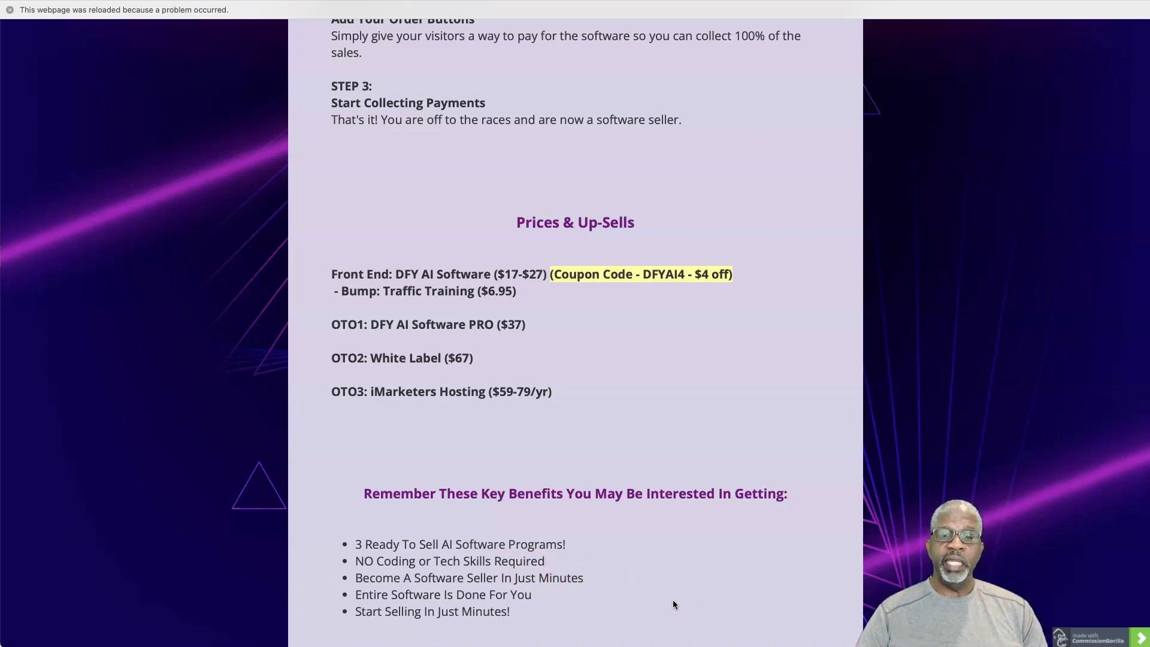
scroll(673, 604, down, 3)
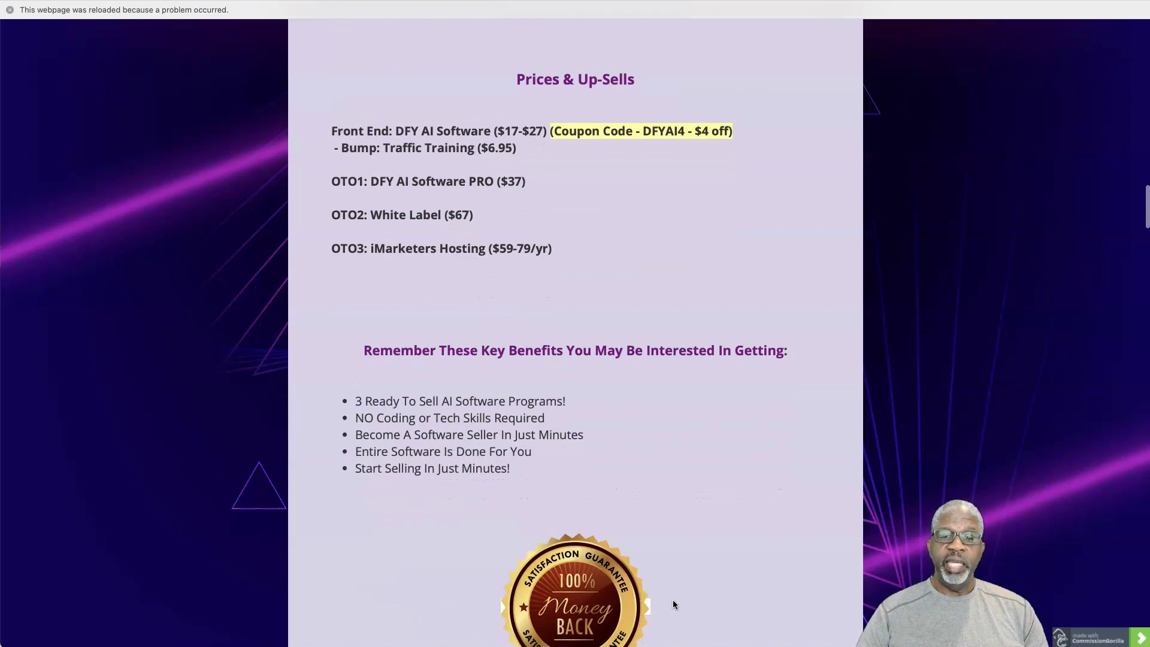
scroll(673, 604, down, 1)
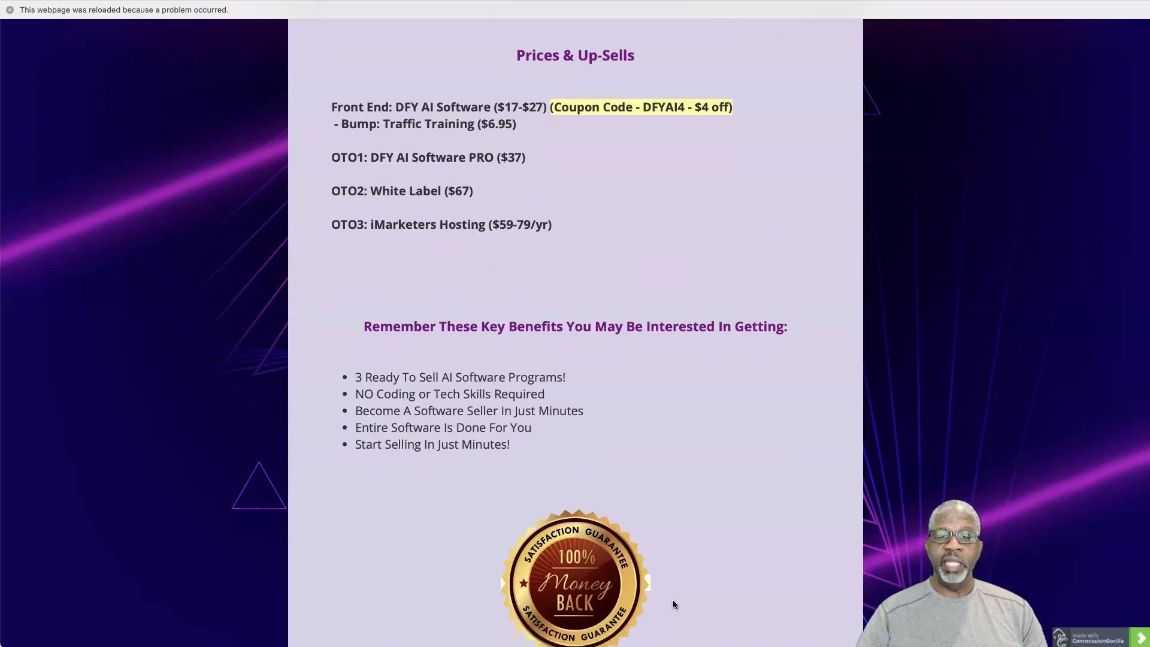
scroll(673, 605, down, 5)
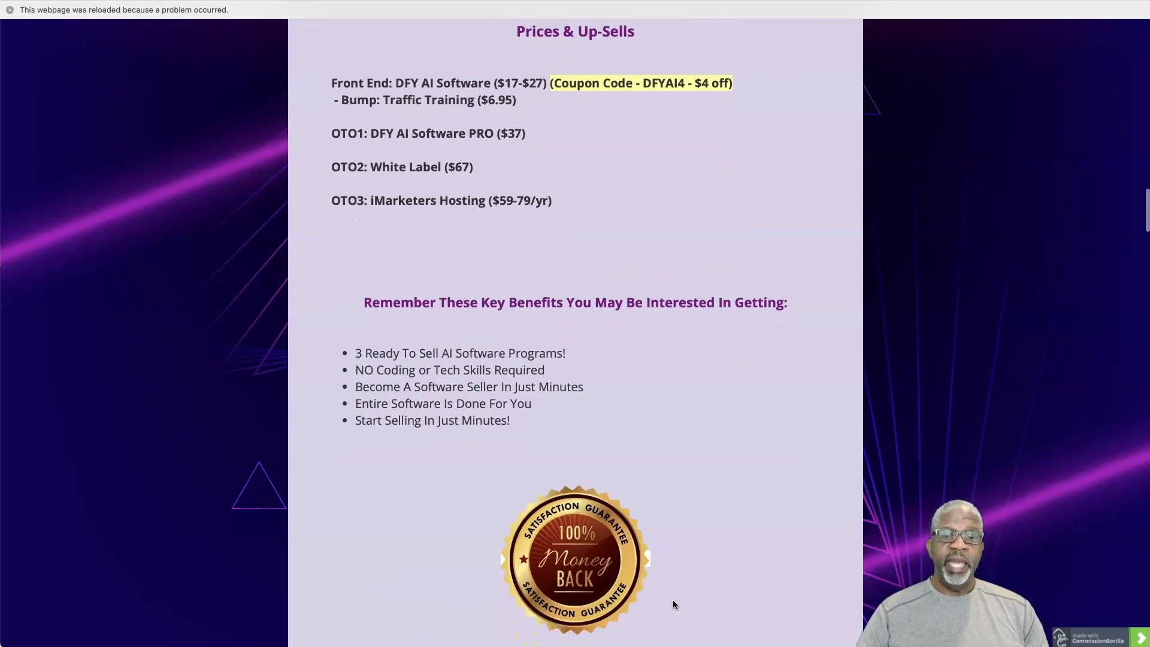
scroll(672, 599, down, 2)
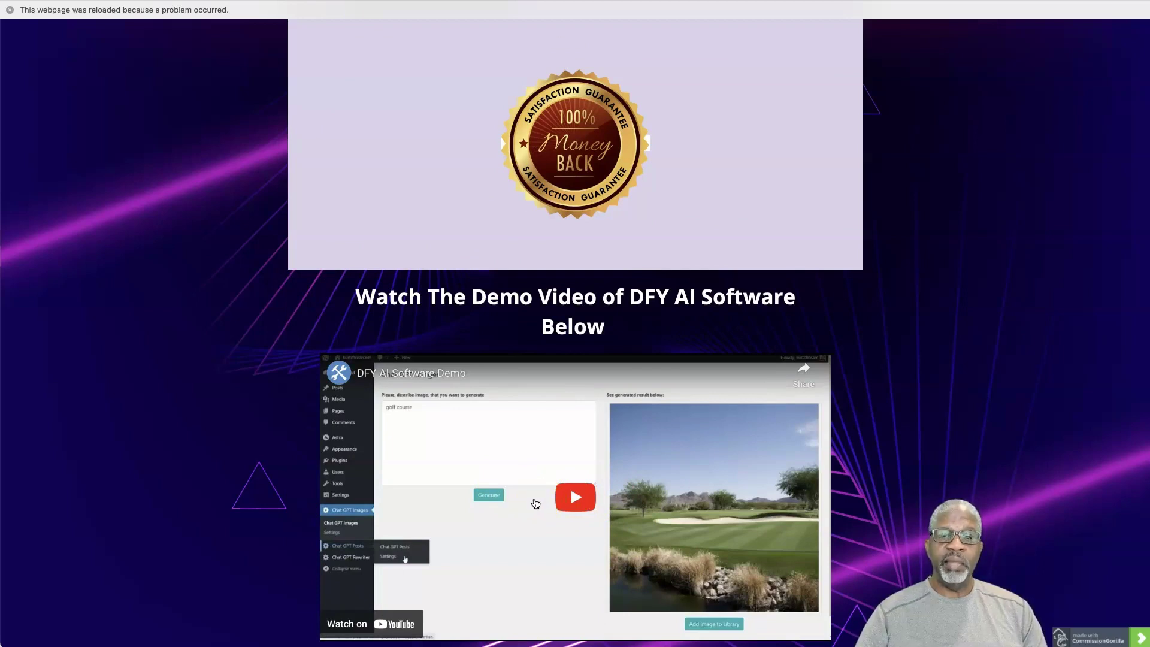
Click near the play button of the 'Watch The Demo Video' embed below the guarantee badge.
click(533, 501)
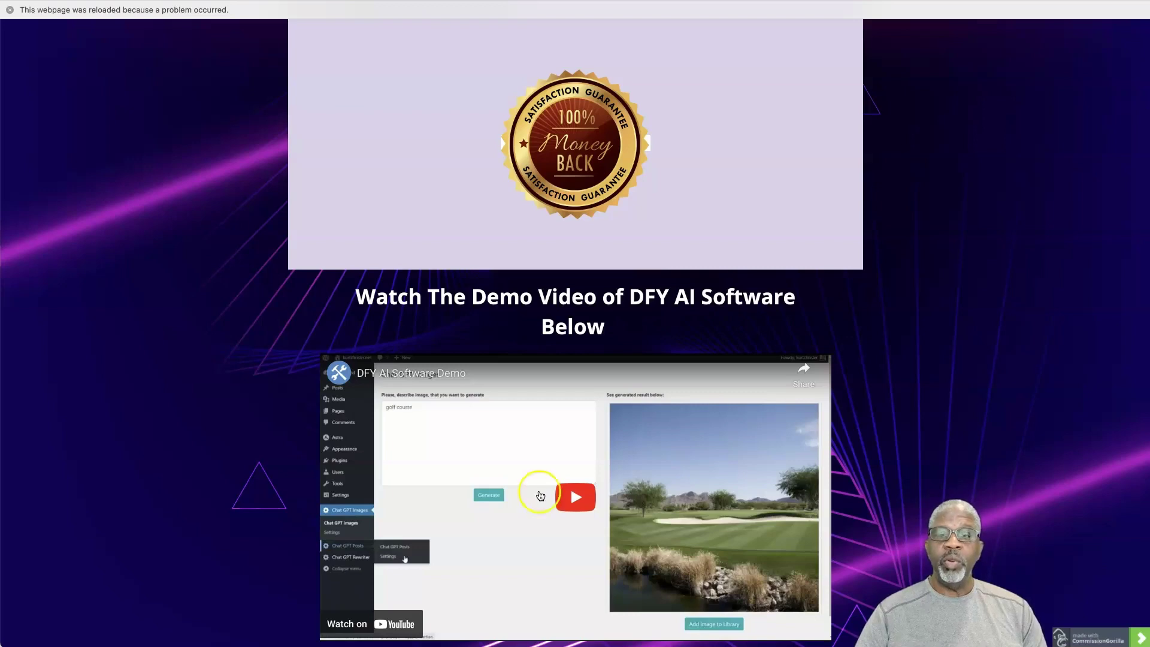
click(714, 521)
click(629, 503)
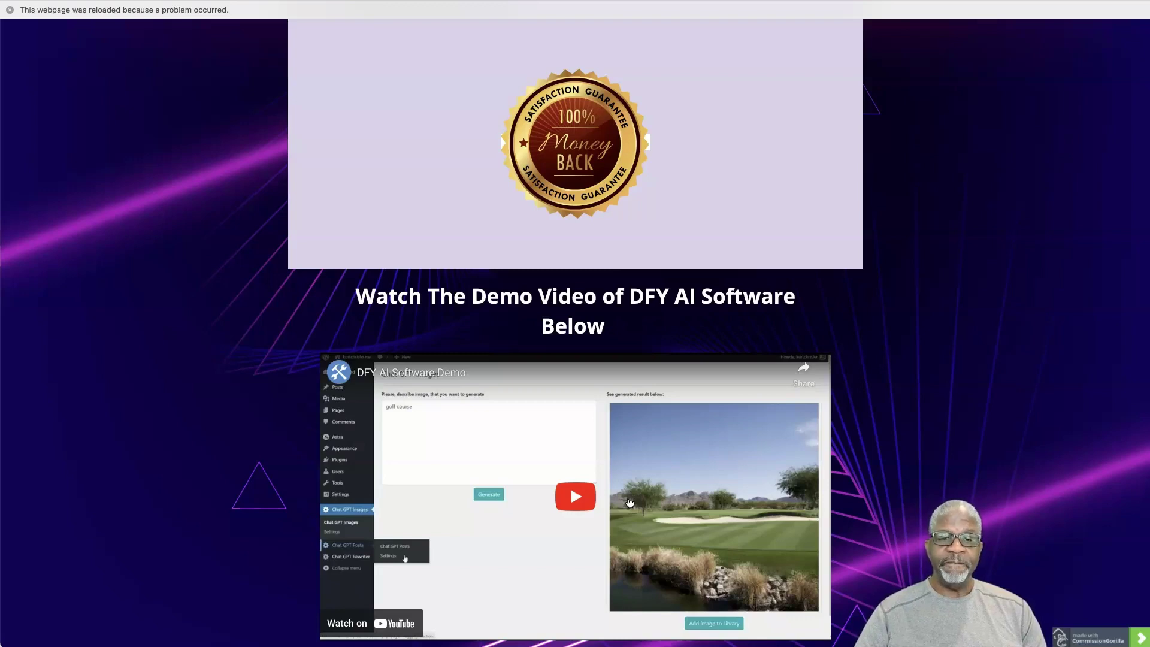
scroll(629, 503, down, 2)
scroll(632, 494, down, 2)
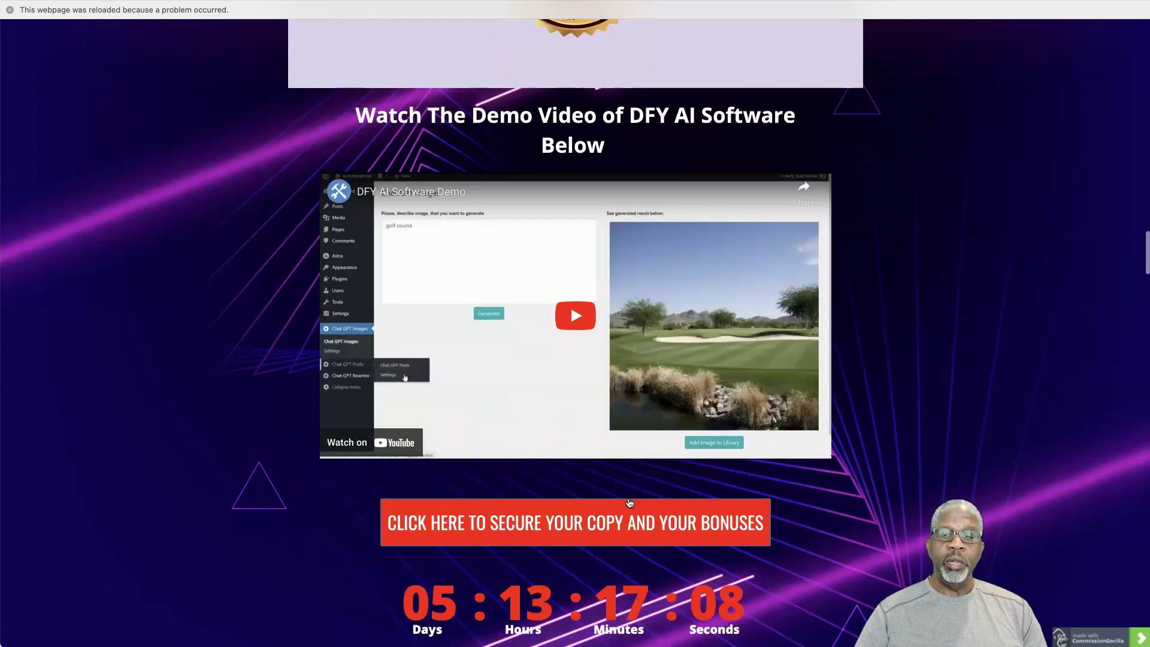
scroll(635, 485, down, 1)
scroll(634, 485, down, 3)
scroll(623, 475, down, 2)
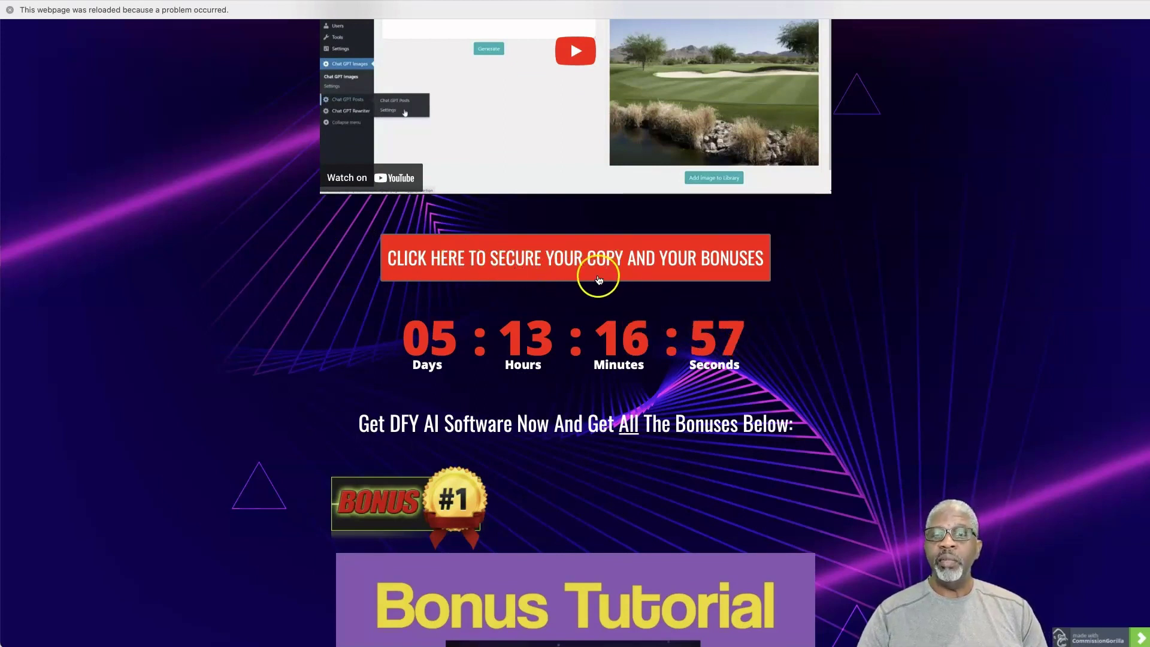
scroll(582, 300, down, 1)
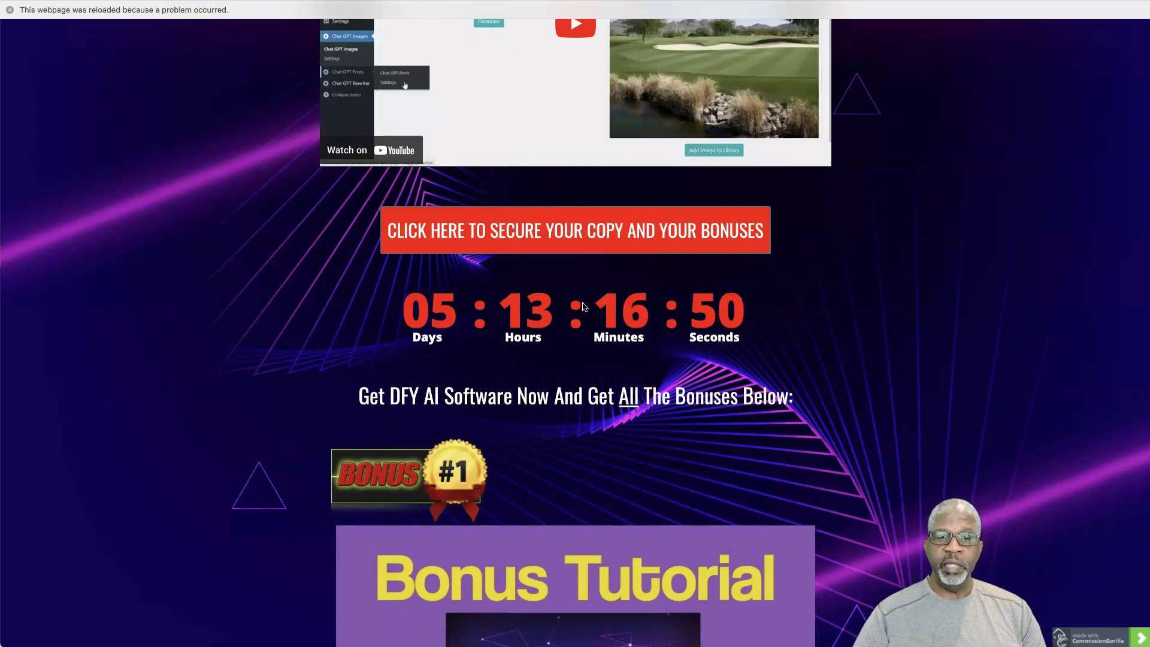
scroll(582, 306, down, 2)
scroll(583, 307, down, 4)
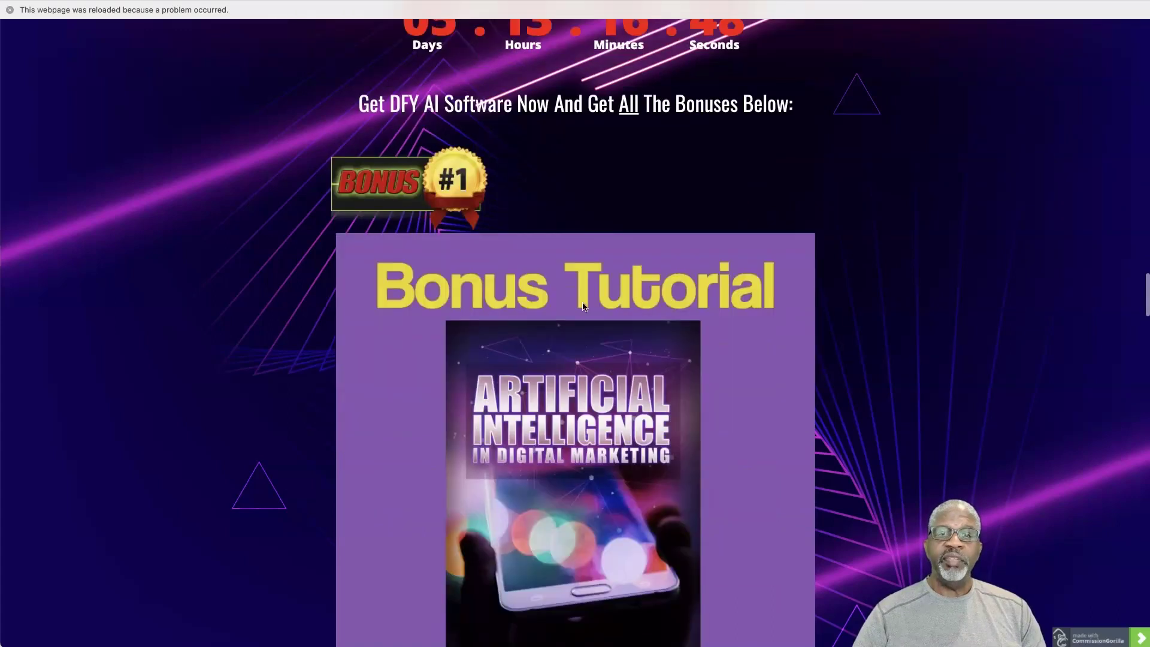
scroll(582, 306, down, 1)
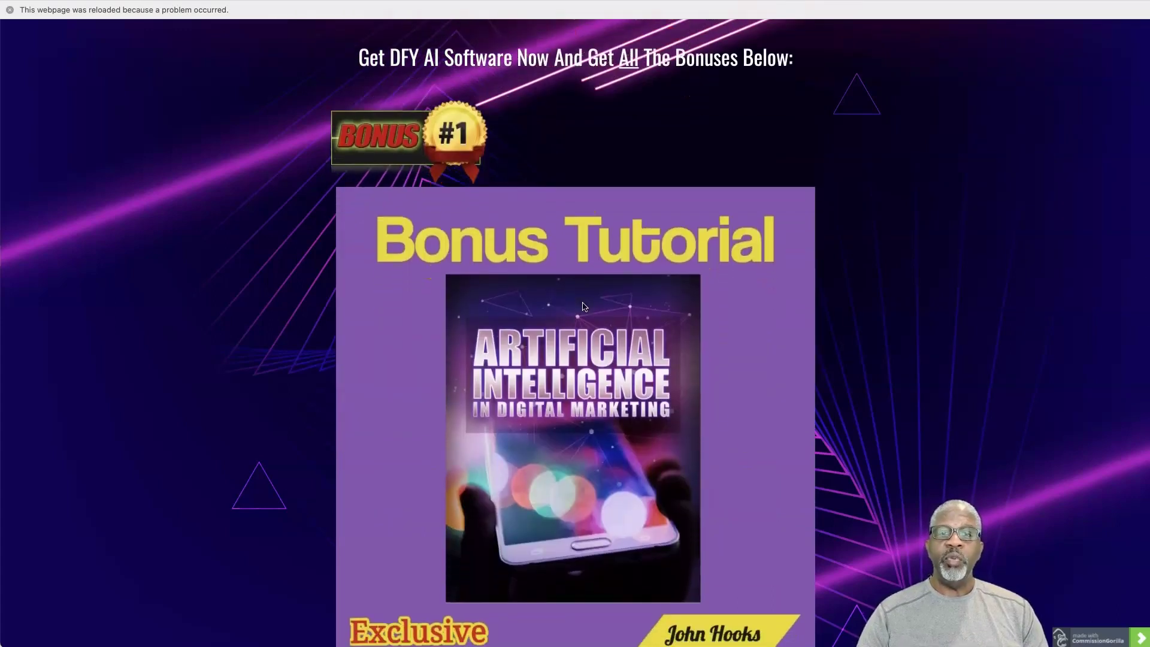
scroll(582, 306, down, 1)
scroll(583, 307, down, 1)
scroll(583, 306, down, 1)
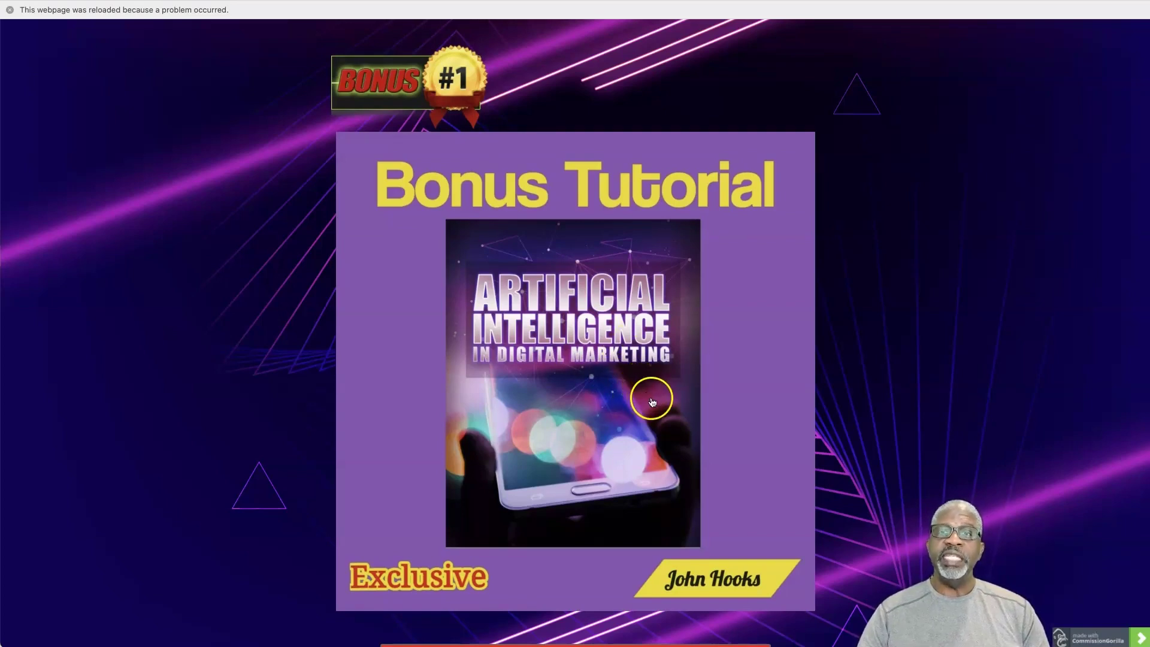
scroll(688, 405, down, 2)
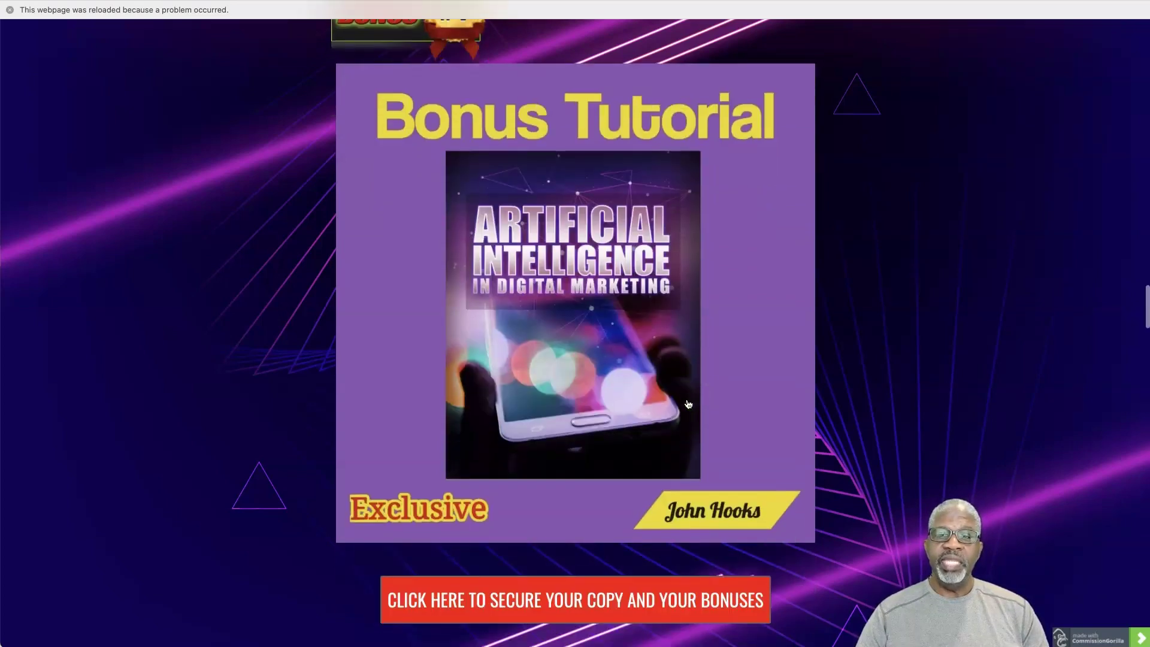
scroll(688, 404, down, 3)
scroll(689, 405, down, 5)
scroll(688, 405, down, 4)
scroll(688, 404, down, 4)
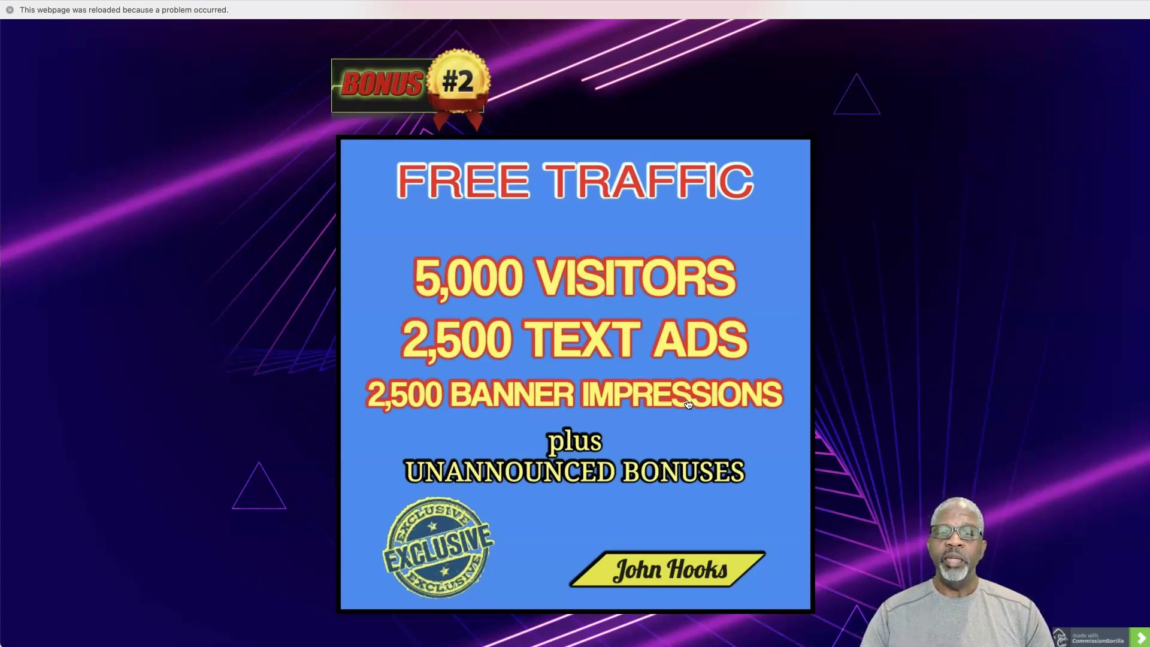
scroll(553, 310, down, 1)
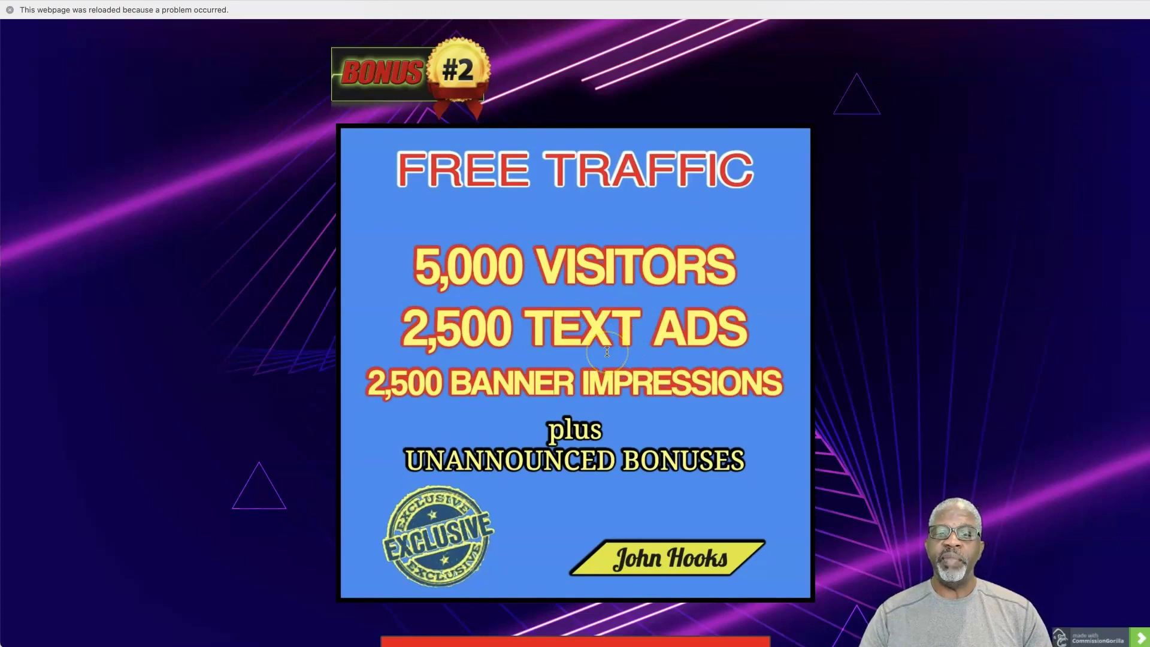
scroll(604, 353, down, 3)
scroll(606, 351, down, 3)
scroll(606, 351, down, 2)
scroll(606, 352, down, 2)
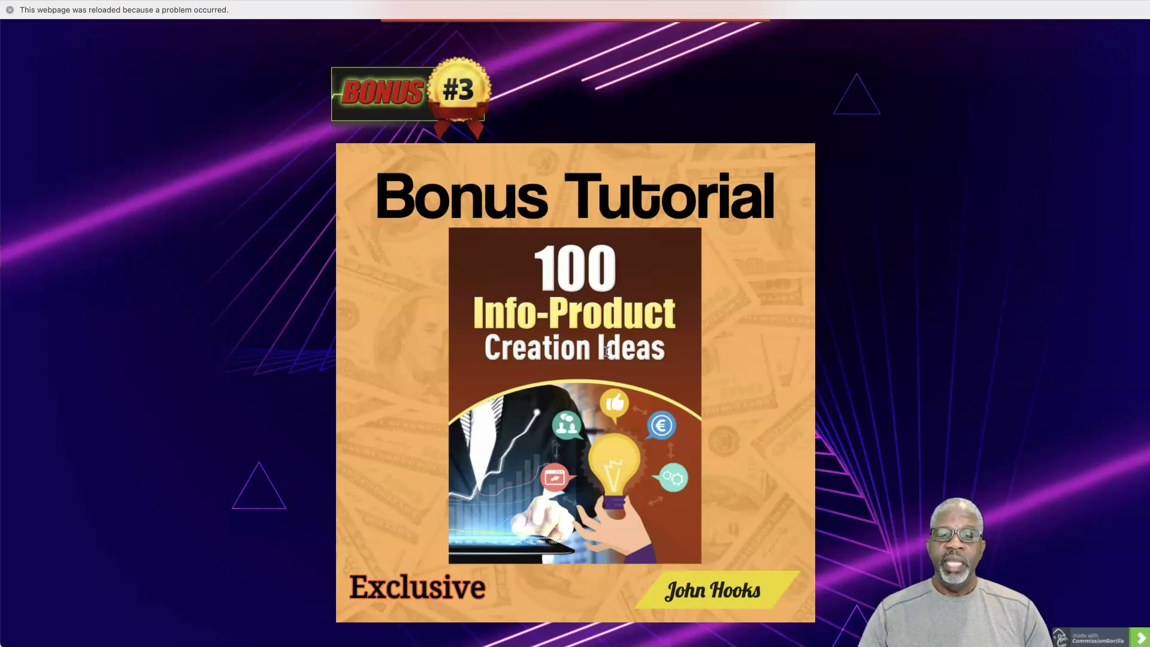
scroll(608, 353, down, 3)
scroll(608, 352, down, 3)
scroll(607, 353, down, 2)
scroll(608, 353, down, 1)
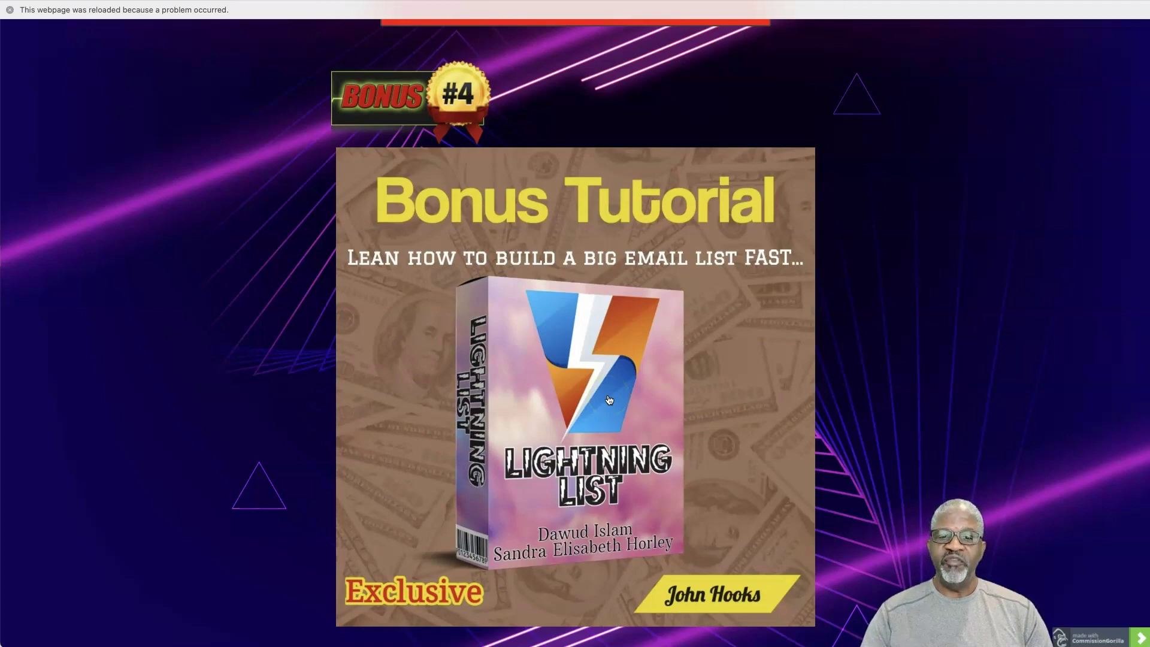
scroll(608, 400, down, 3)
scroll(608, 400, down, 3)
scroll(608, 400, down, 2)
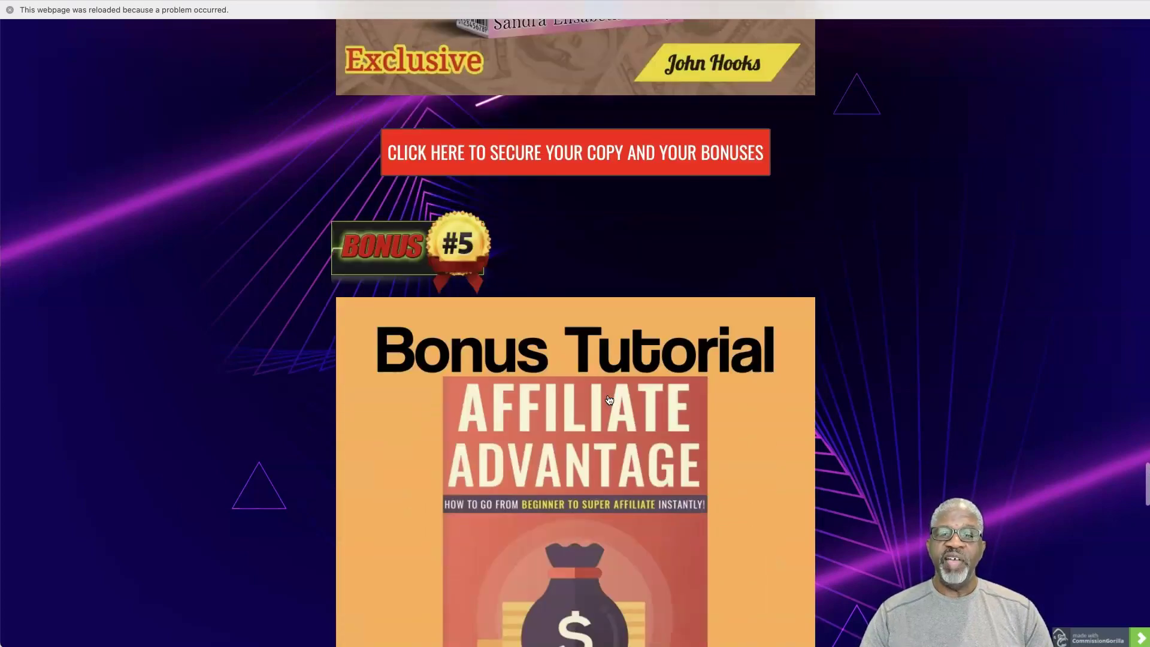
scroll(608, 400, down, 1)
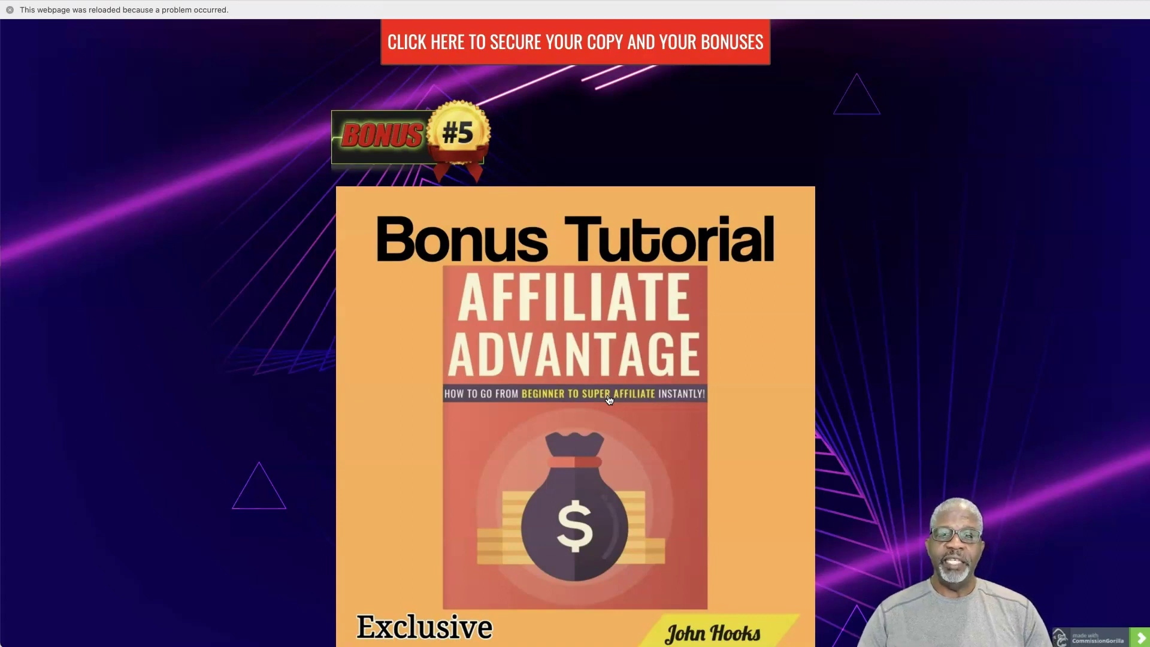
scroll(608, 400, down, 2)
scroll(608, 399, down, 1)
scroll(608, 399, down, 3)
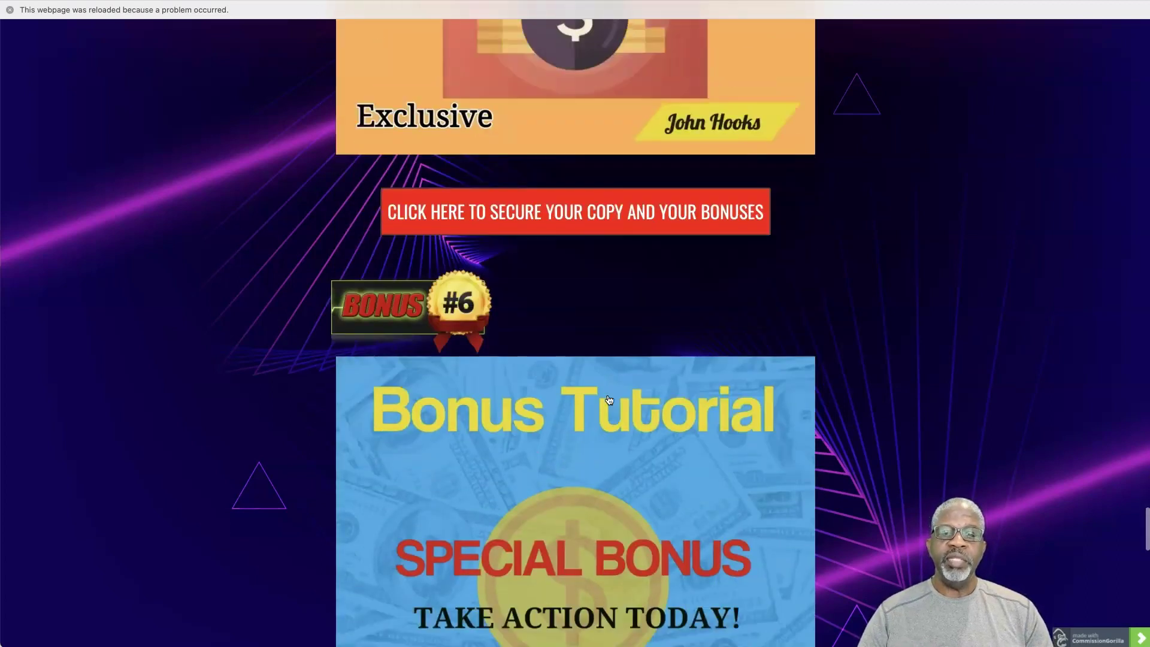
scroll(607, 398, down, 3)
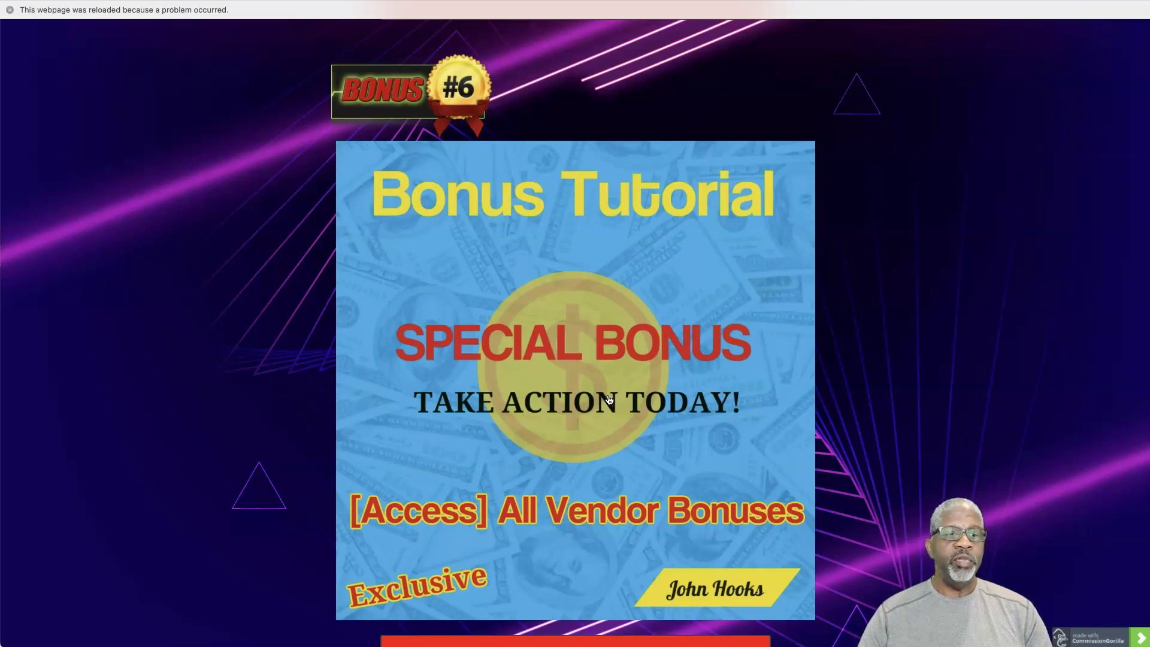
scroll(608, 399, down, 1)
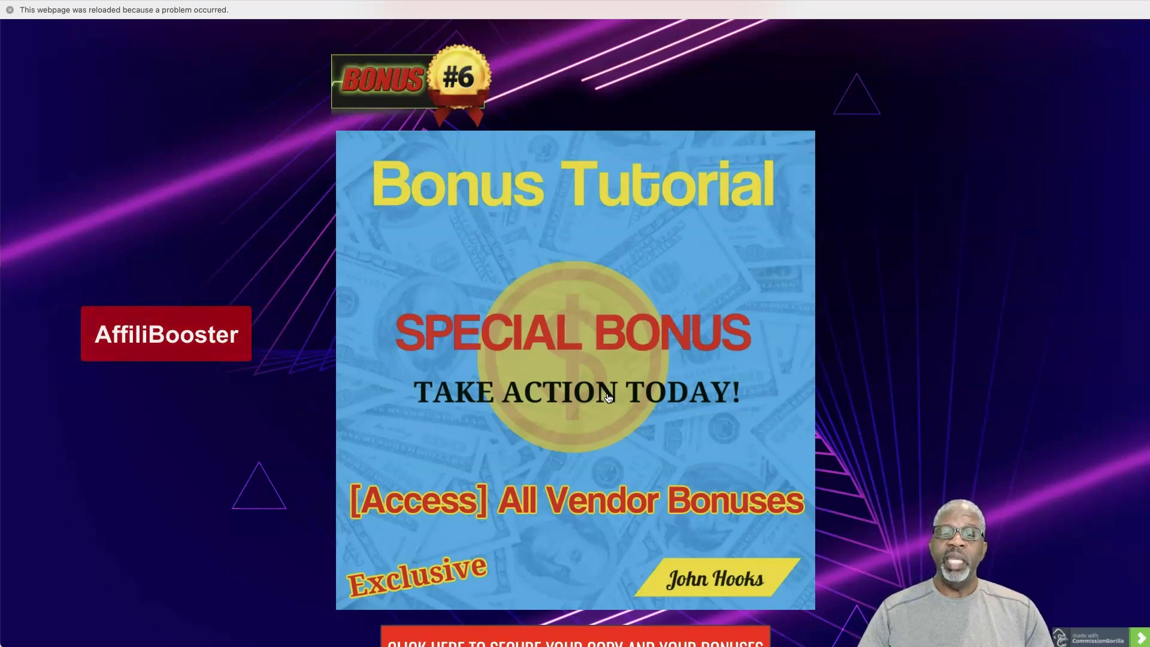
scroll(609, 397, down, 1)
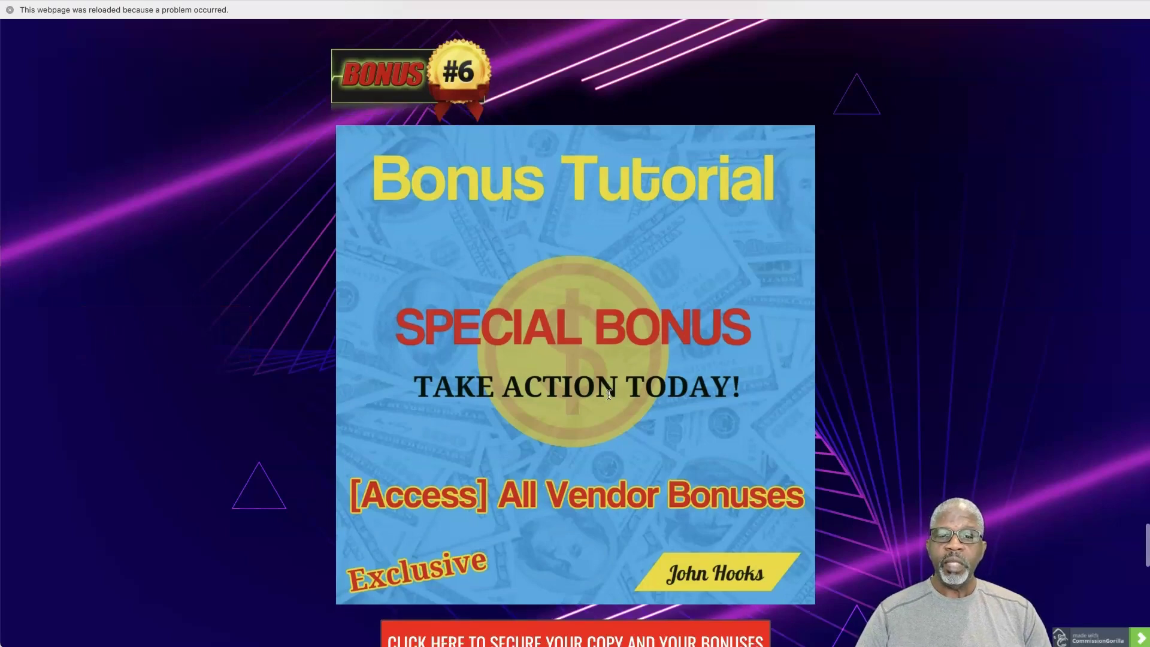
scroll(608, 396, down, 5)
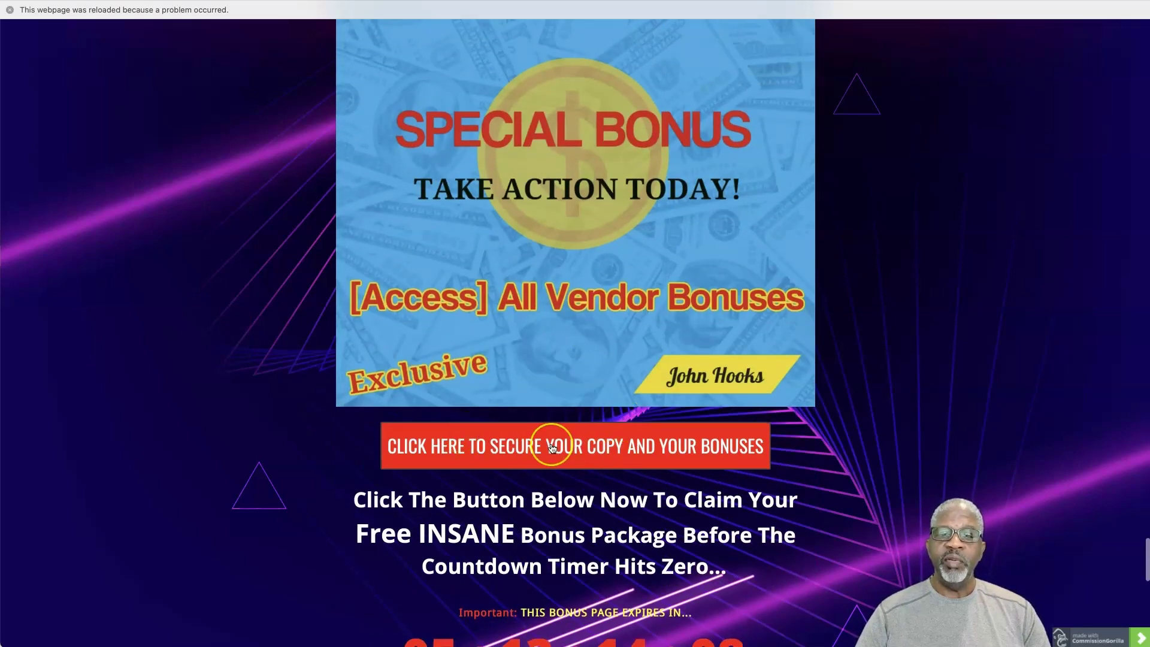
scroll(552, 446, down, 2)
scroll(552, 446, down, 3)
scroll(552, 446, down, 4)
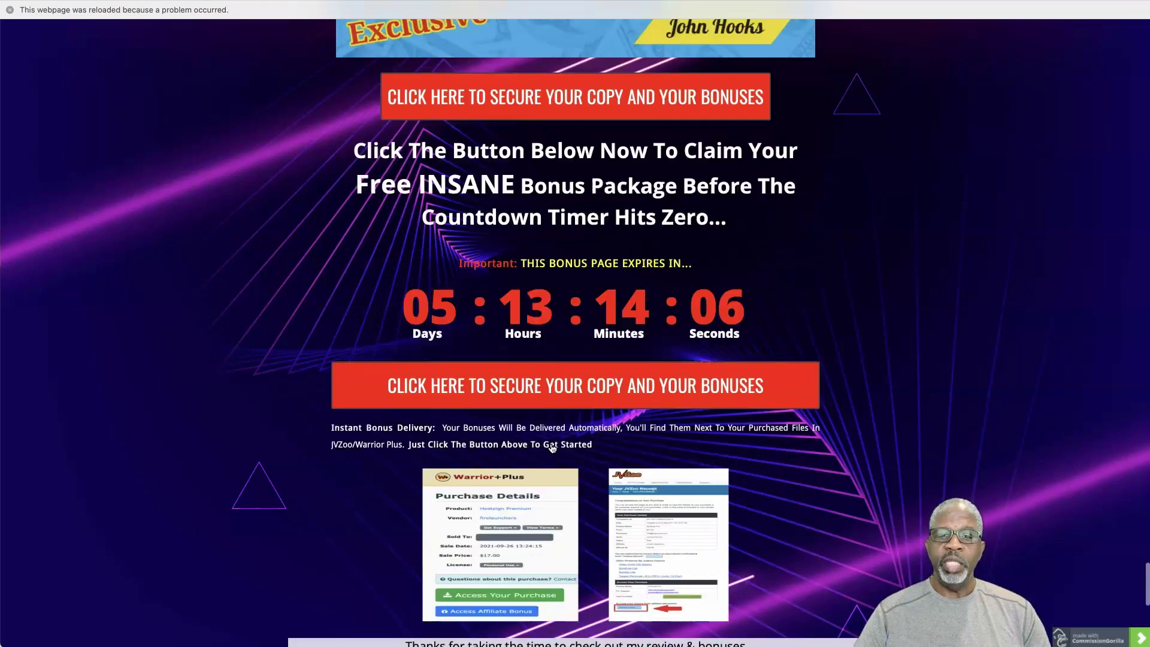
scroll(551, 446, down, 1)
scroll(552, 447, down, 2)
scroll(552, 447, down, 3)
scroll(552, 446, down, 2)
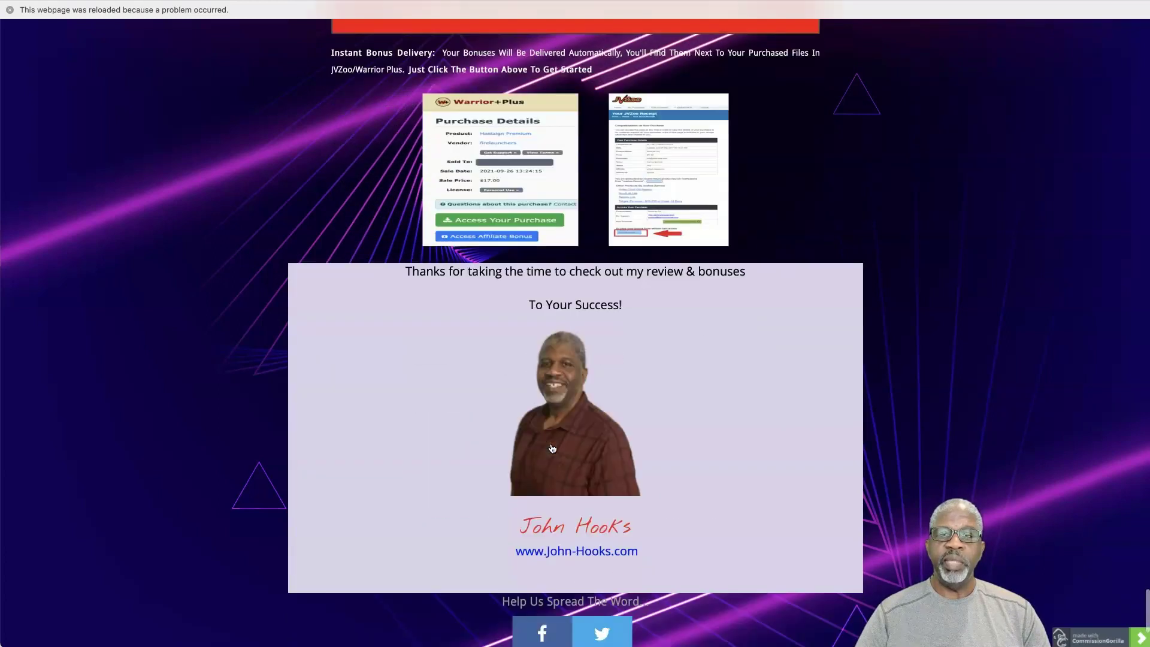
scroll(552, 447, down, 2)
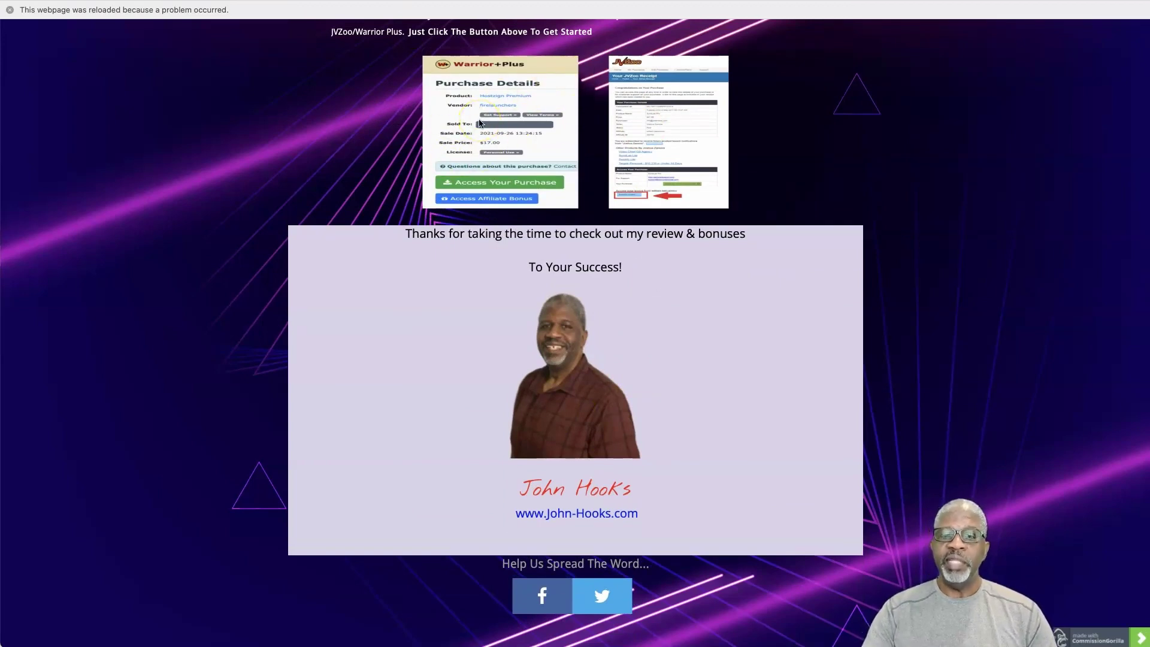
scroll(479, 123, up, 2)
scroll(479, 123, down, 1)
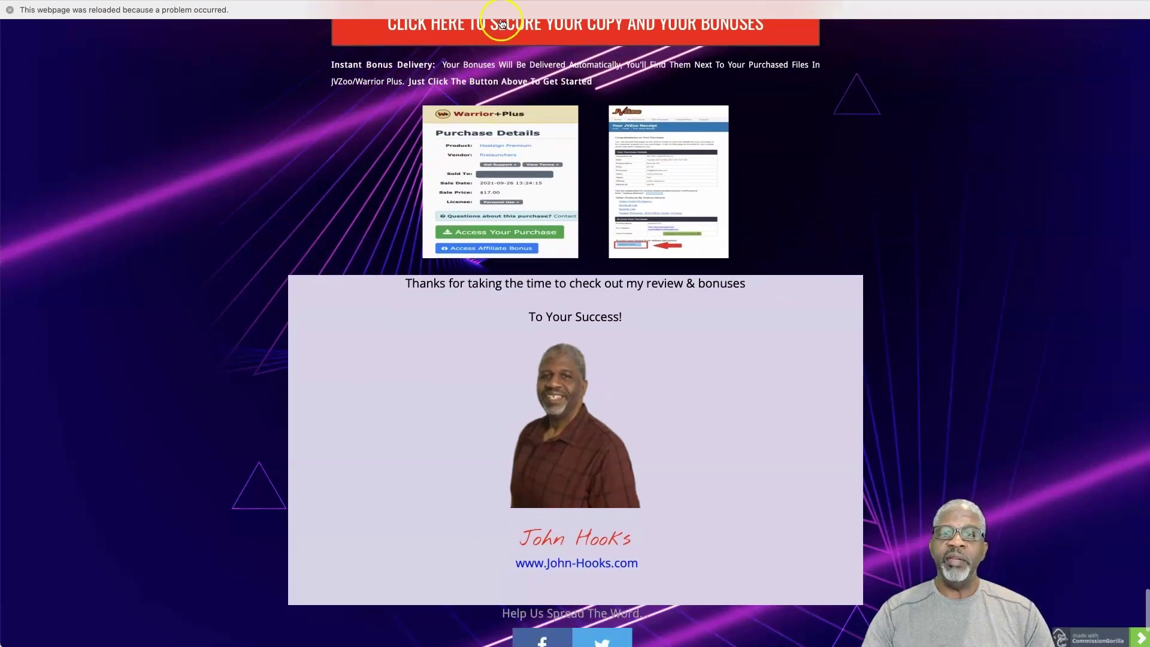
scroll(500, 36, up, 1)
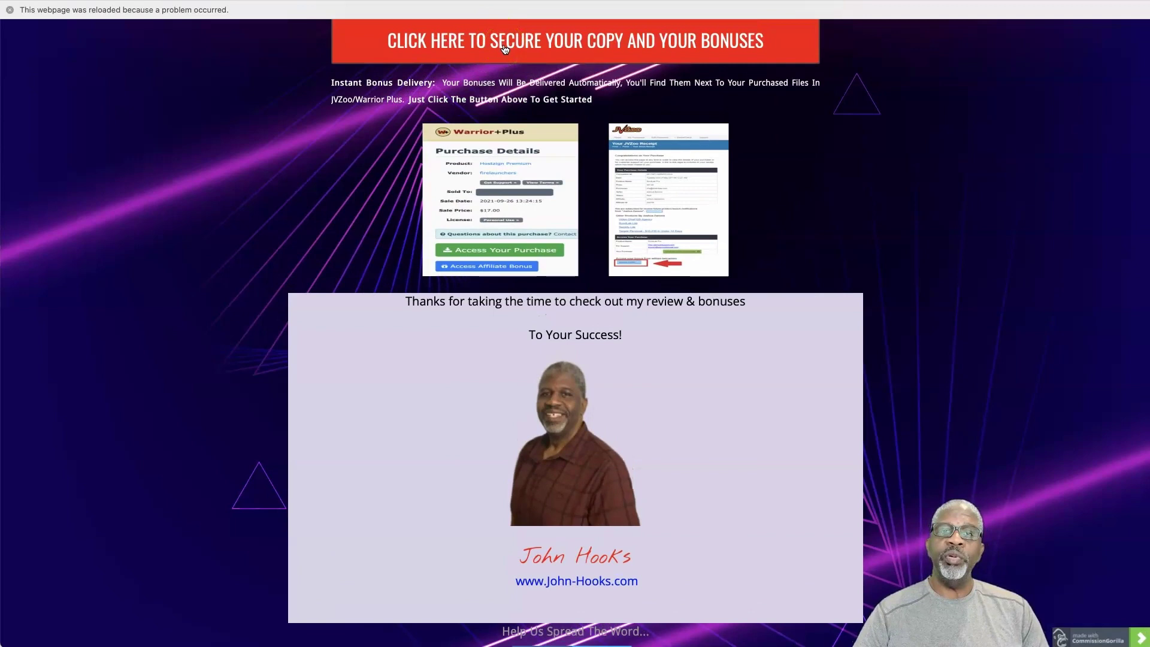
scroll(504, 49, down, 3)
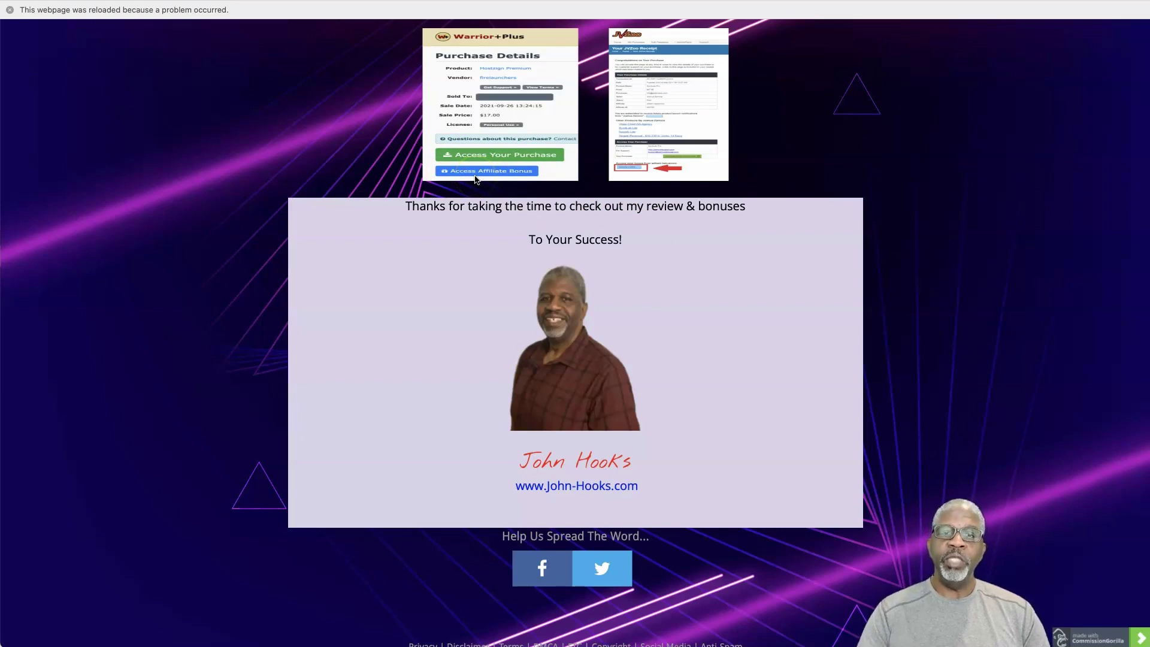
scroll(475, 179, up, 1)
scroll(476, 177, up, 3)
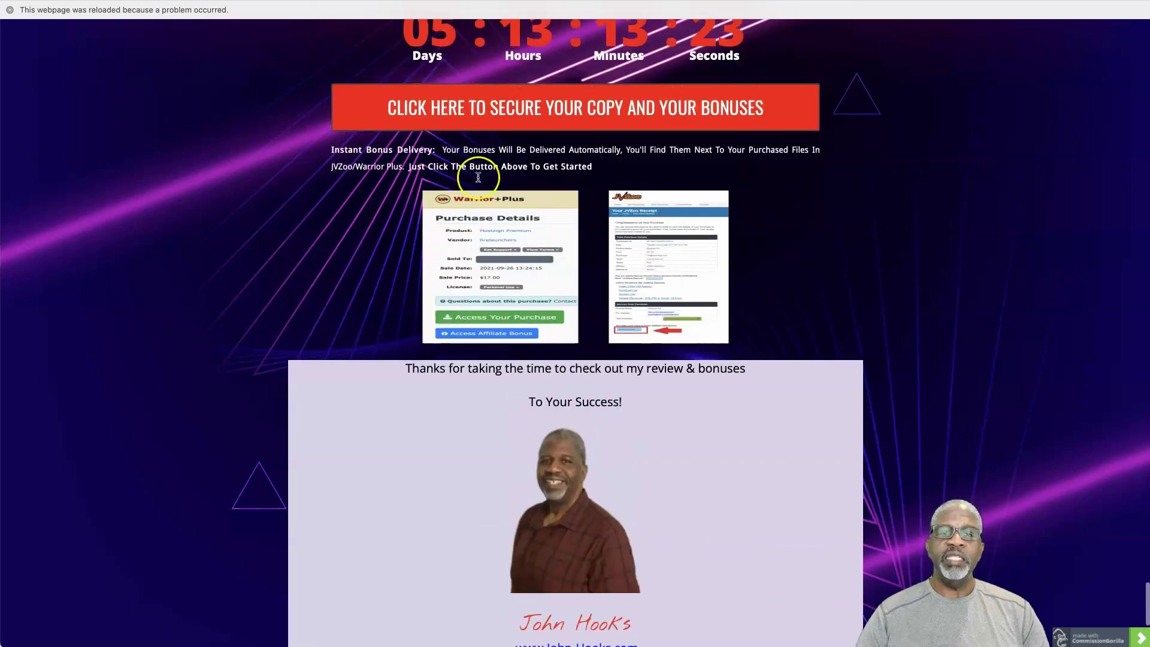
scroll(485, 153, up, 1)
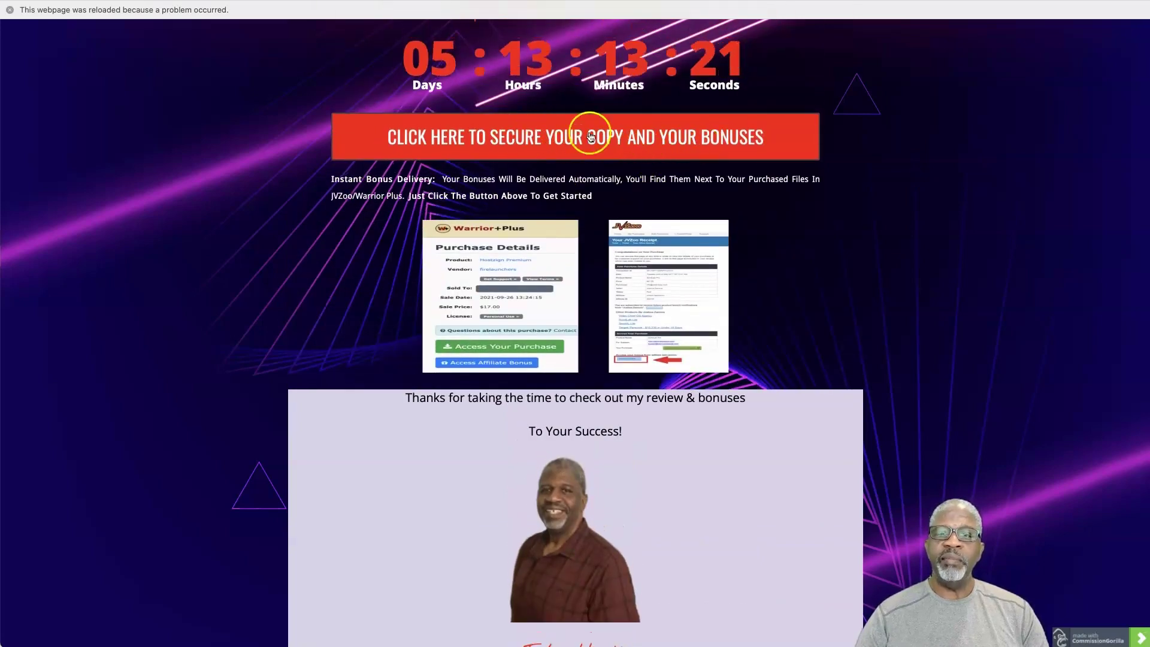
scroll(582, 138, down, 3)
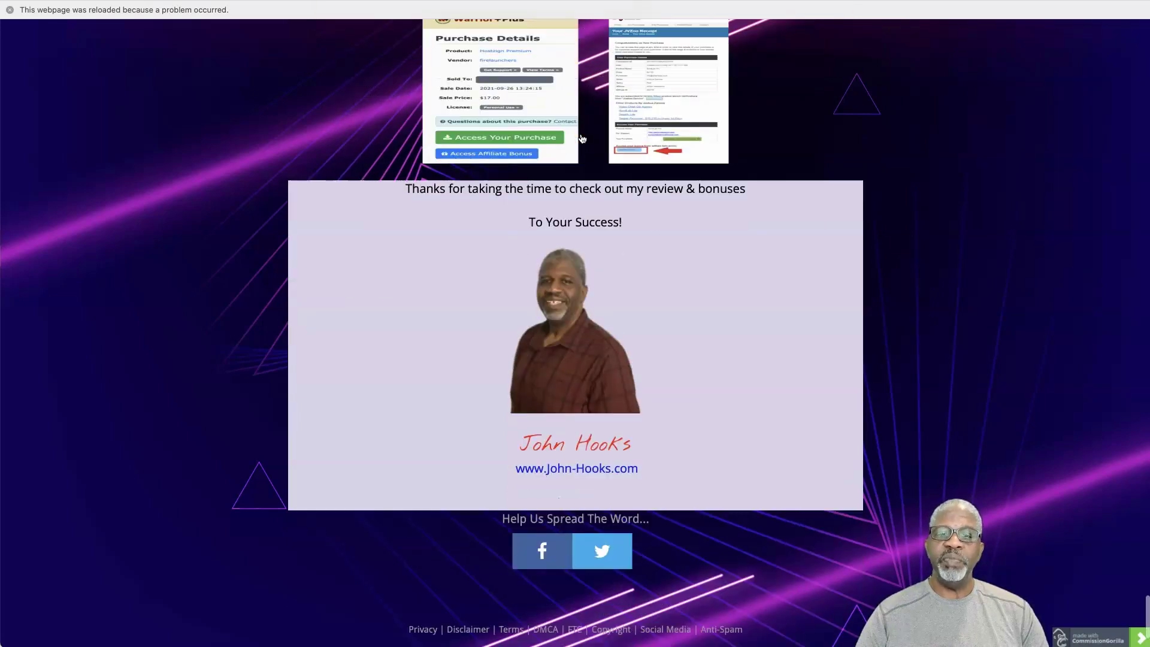
scroll(581, 137, up, 2)
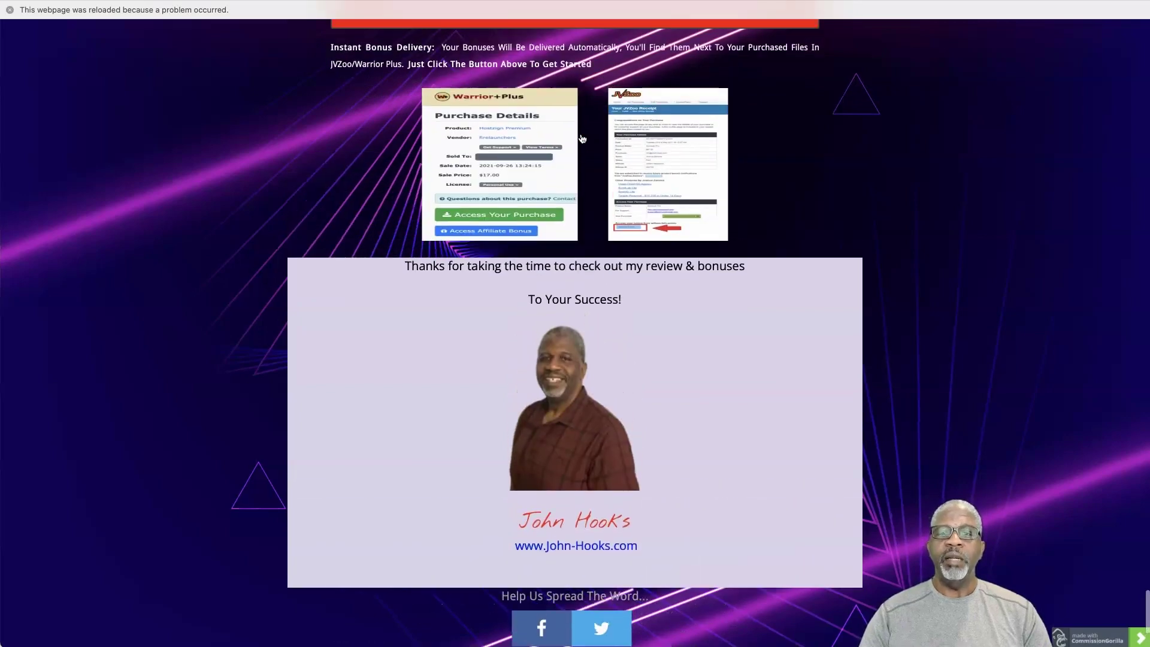
scroll(581, 138, down, 1)
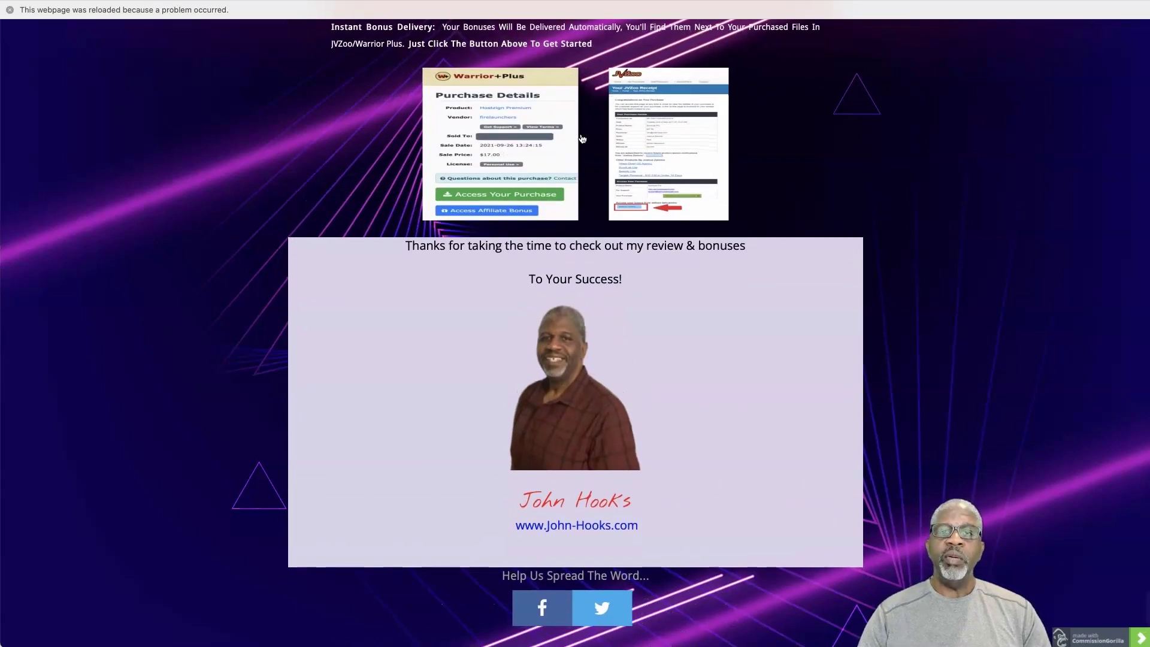